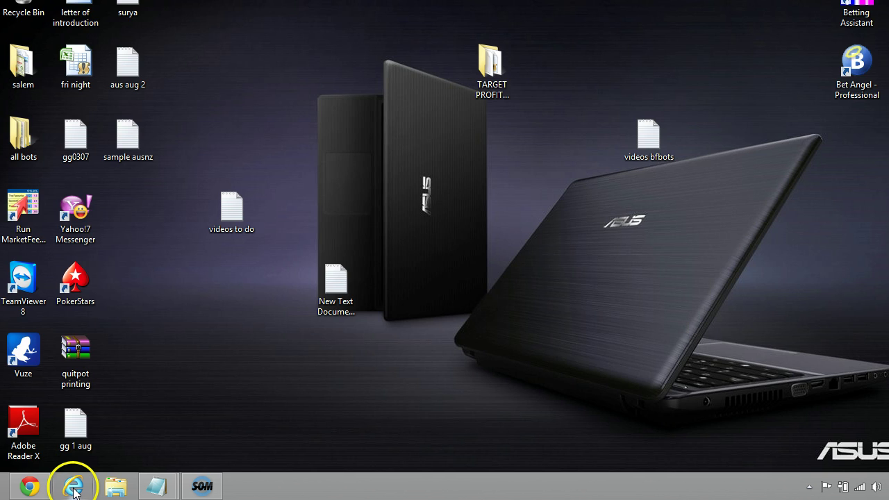
Launch Internet Explorer from the taskbar to reach the Google Australia home page
click(74, 488)
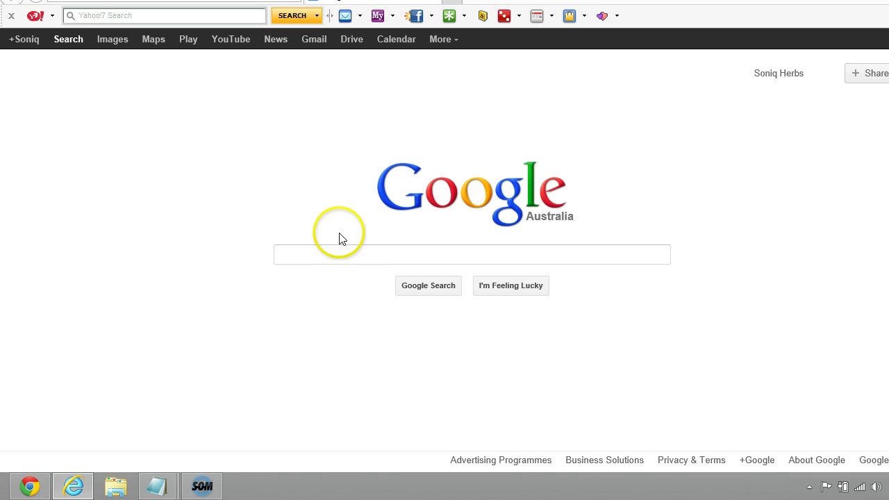
Search Google for skyform and open the 'SkyForm - Home - Sky Racing' result
click(328, 255)
text(s)
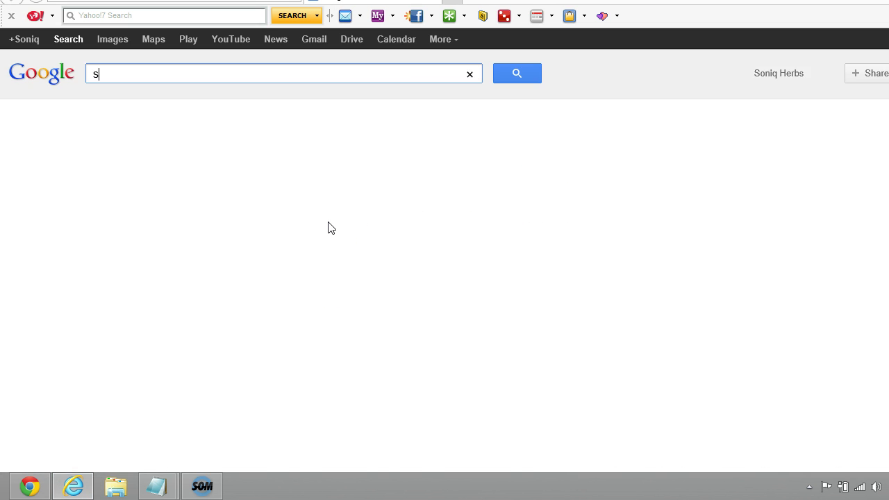
text(yform)
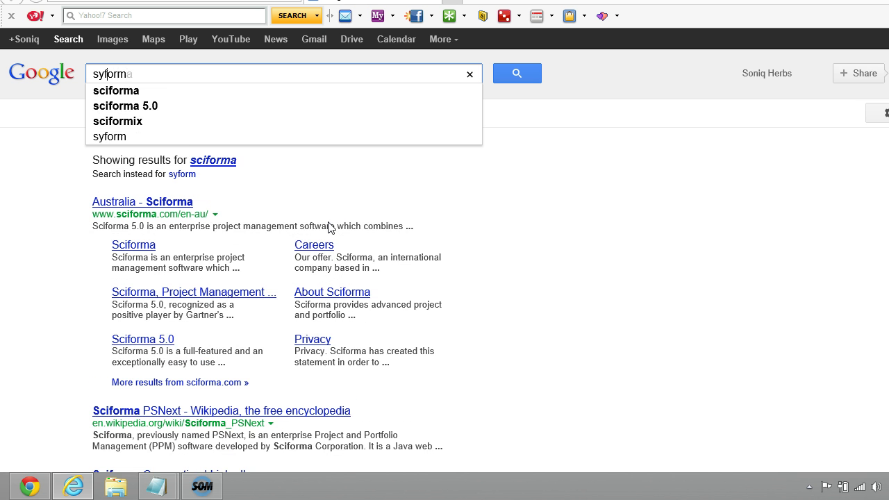
text(k)
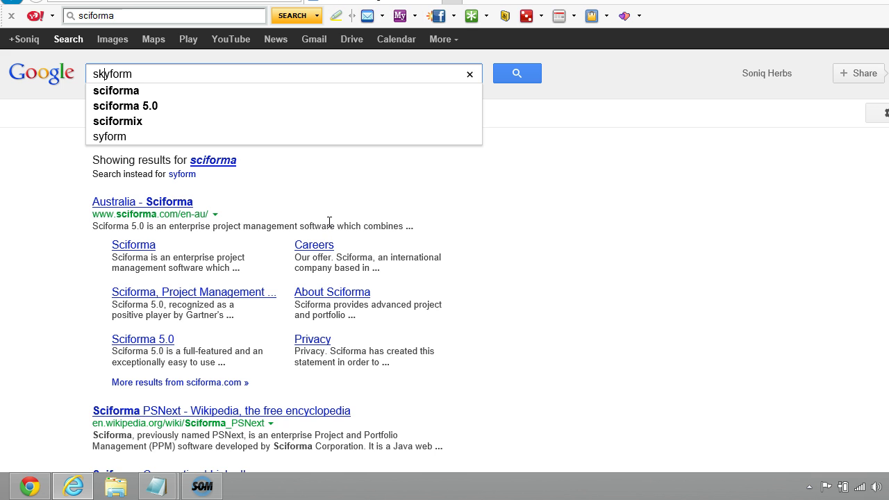
key(Return)
click(290, 247)
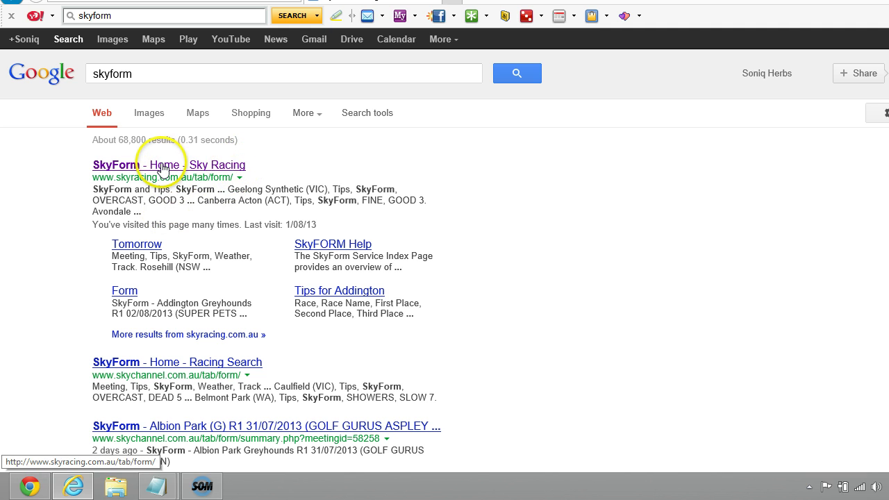
click(162, 168)
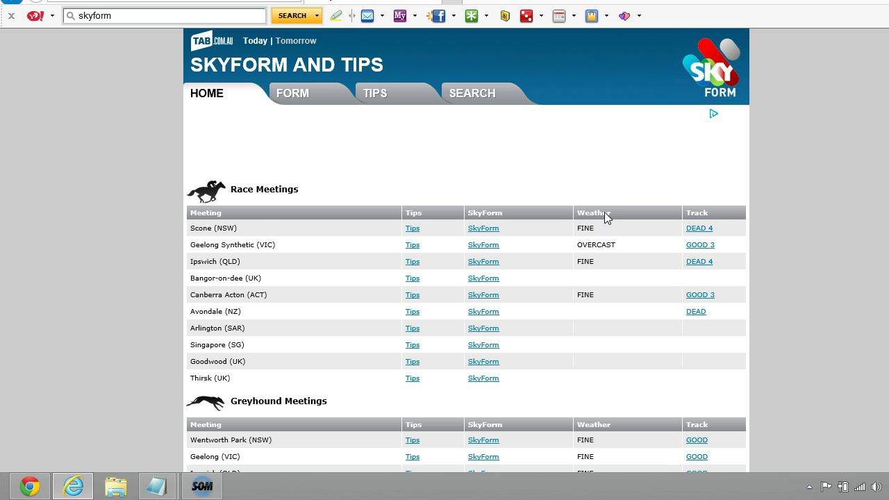
Open the Scone (NSW) race tips and select the whole eight-race tips table
click(224, 167)
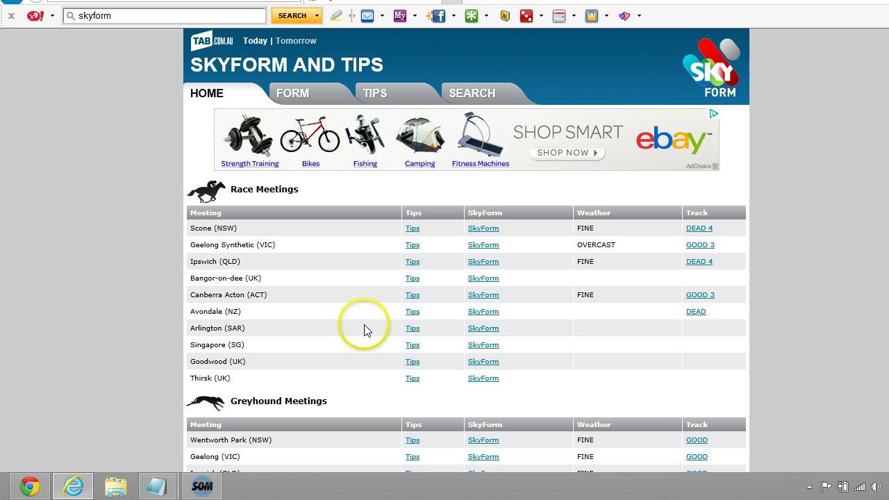
scroll(372, 321, up, 3)
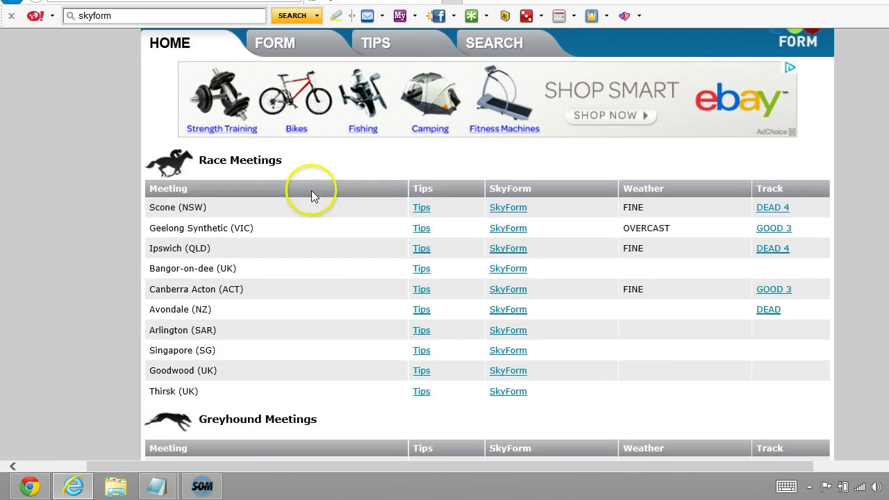
click(422, 207)
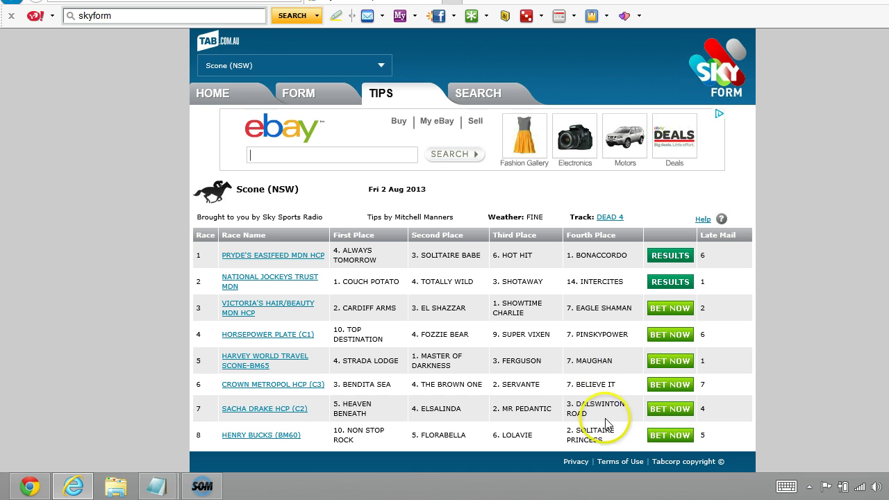
drag(609, 440, 345, 252)
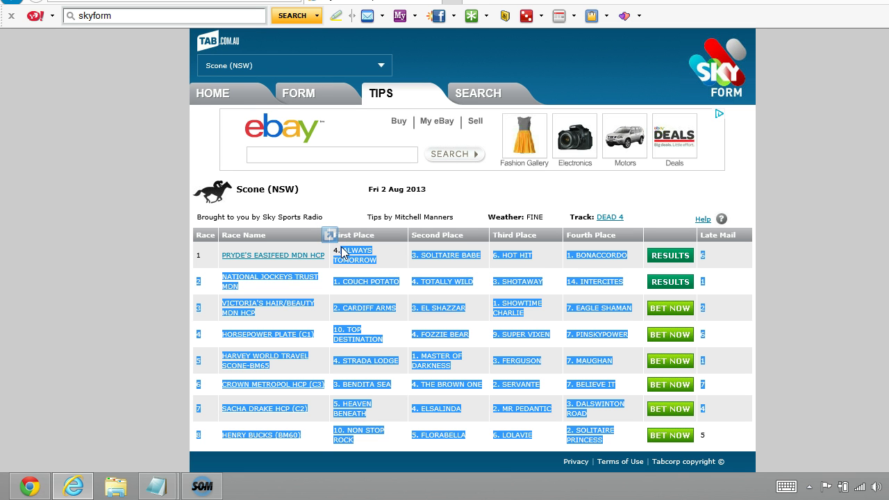
Switch to the sample ausnz Notepad window and focus its text
click(155, 490)
click(233, 411)
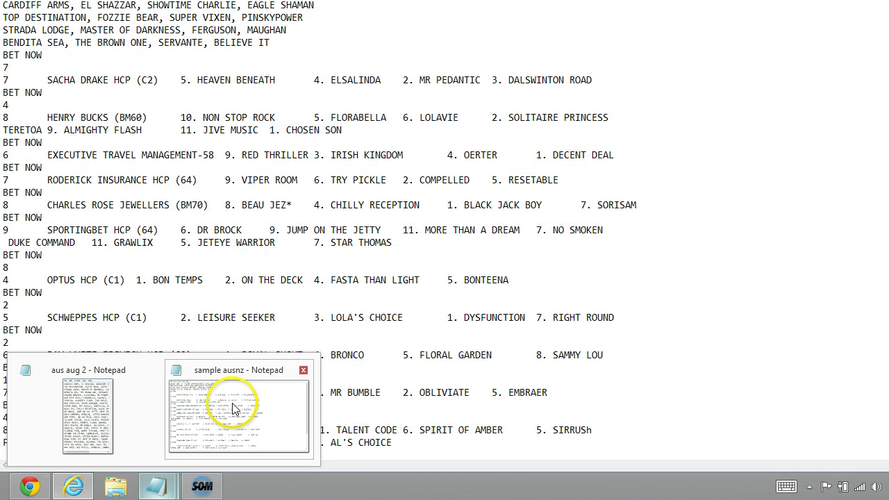
click(236, 393)
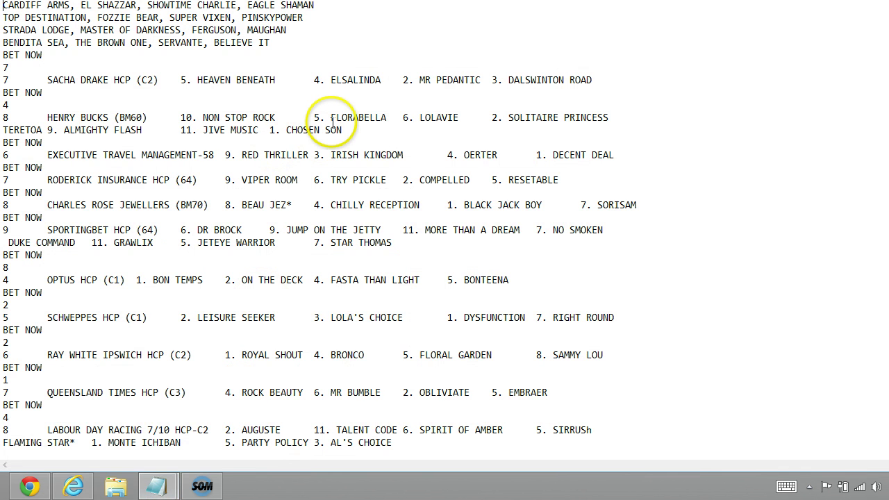
key(super+c)
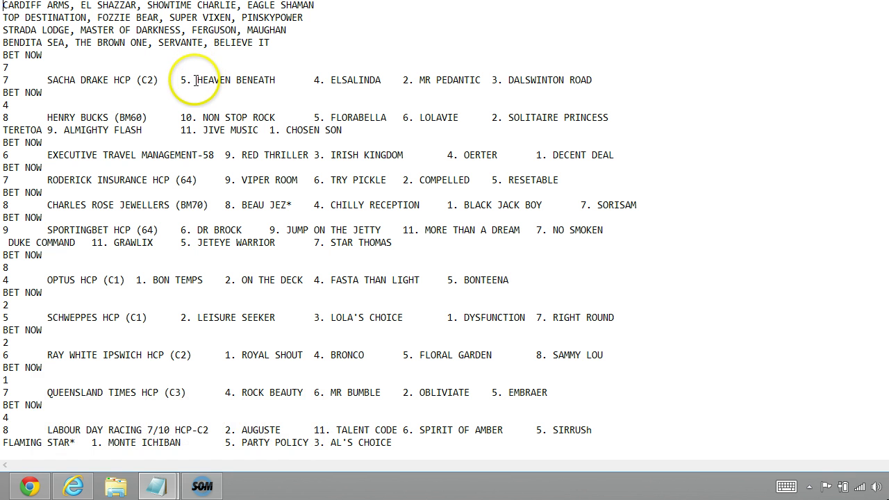
Strip the Sacha Drake race details, leaving HEAVEN BENEATH, ELSALINDA, MR PEDANTIC, DALSWINTON ROAD comma-separated
drag(198, 79, 8, 66)
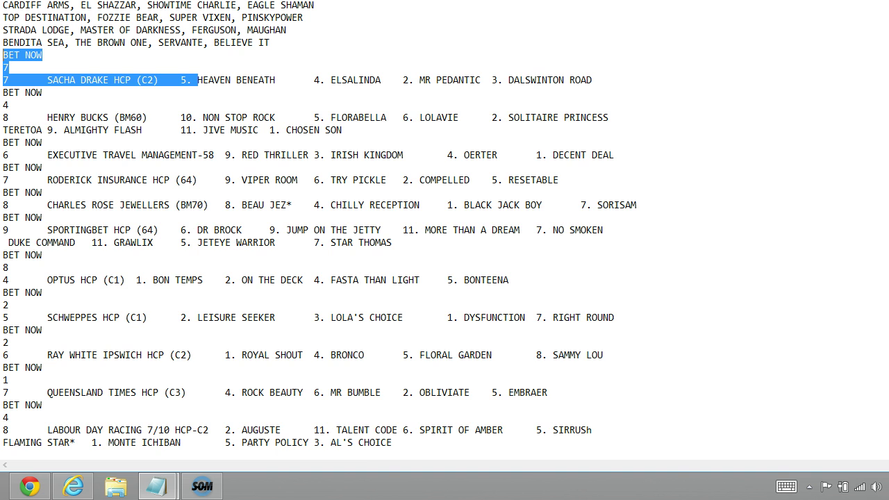
key(Delete)
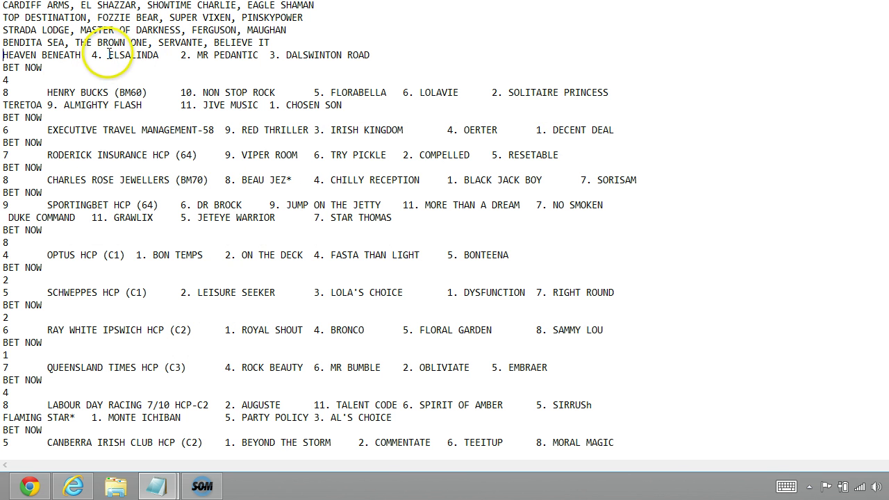
click(107, 54)
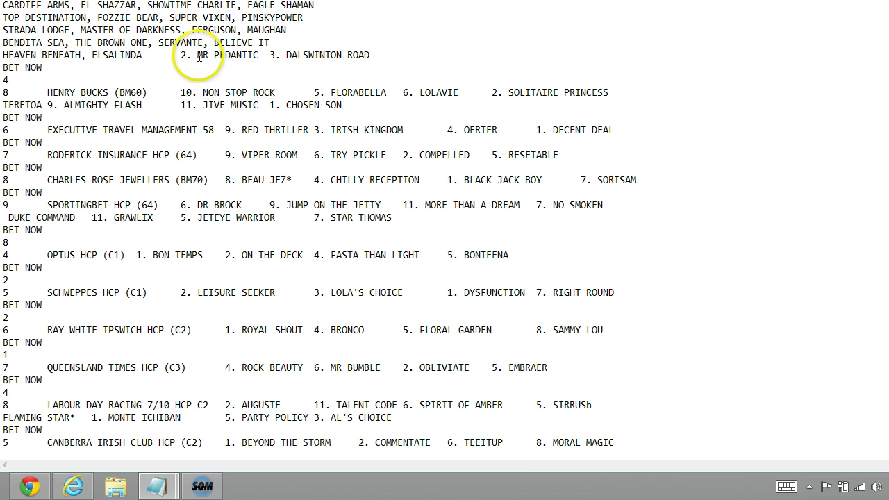
click(193, 55)
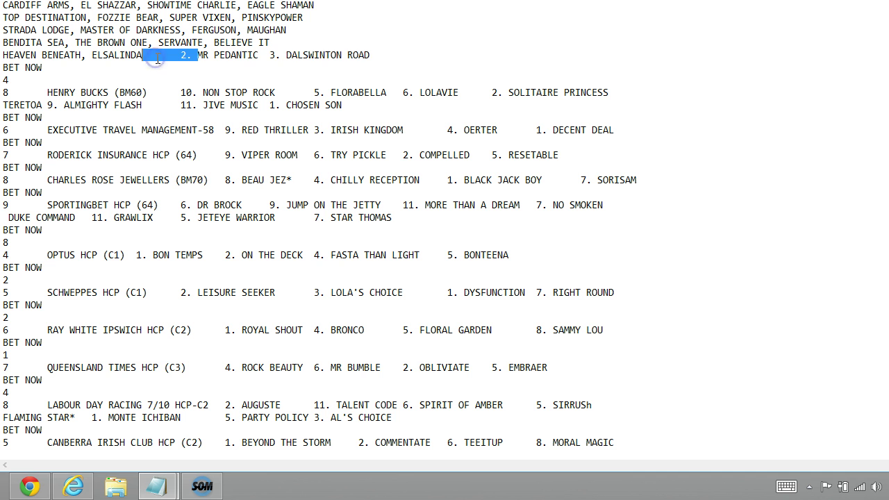
text(,)
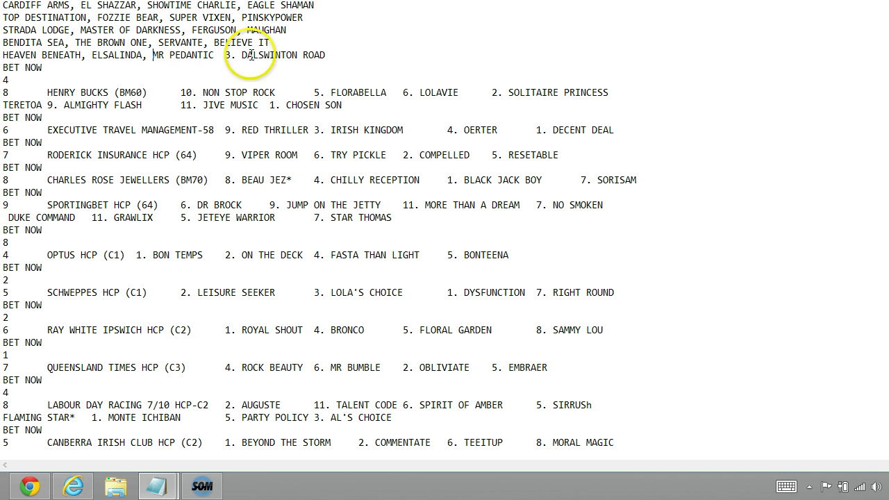
drag(242, 55, 214, 56)
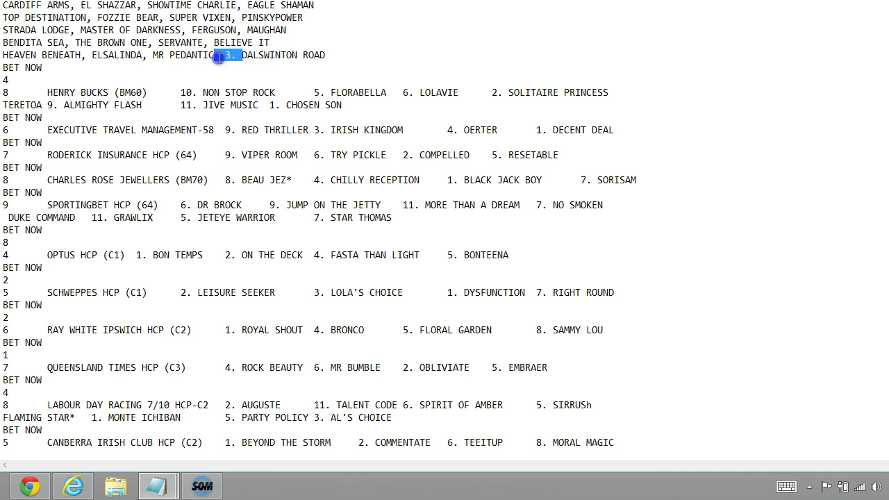
text(,)
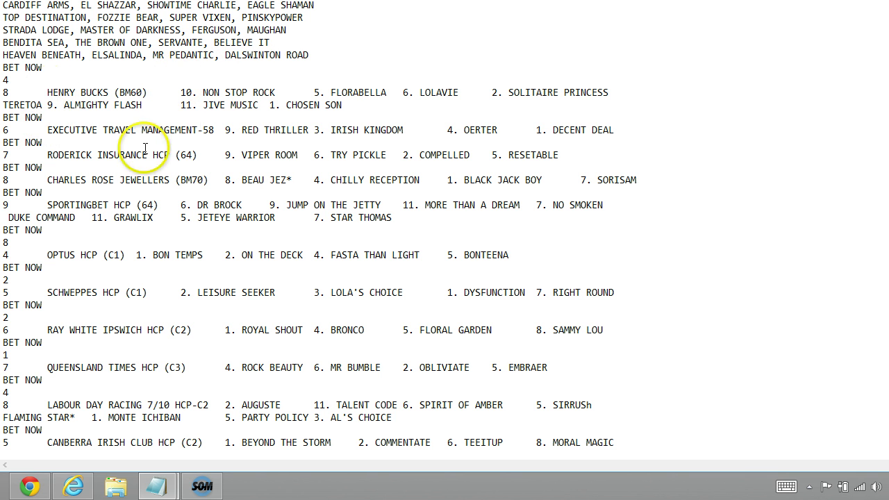
Reduce the Henry Bucks entry to NON STOP ROCK, FLORABELLA, LOLAVIE, SOLITAIRE PRINCESS and save sample ausnz on closing
drag(202, 93, 33, 81)
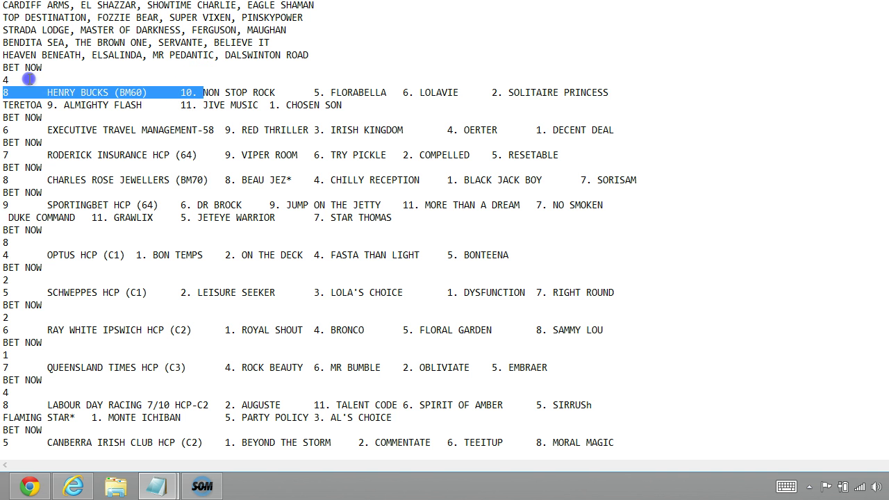
key(Delete)
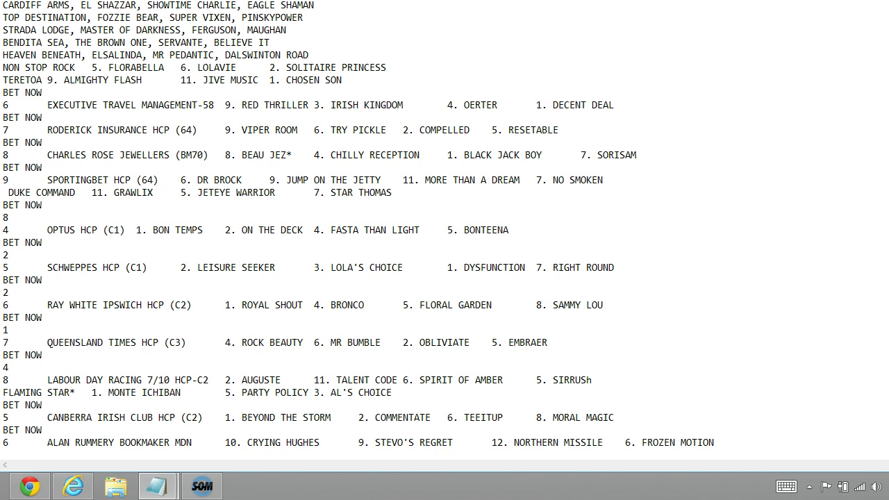
click(104, 66)
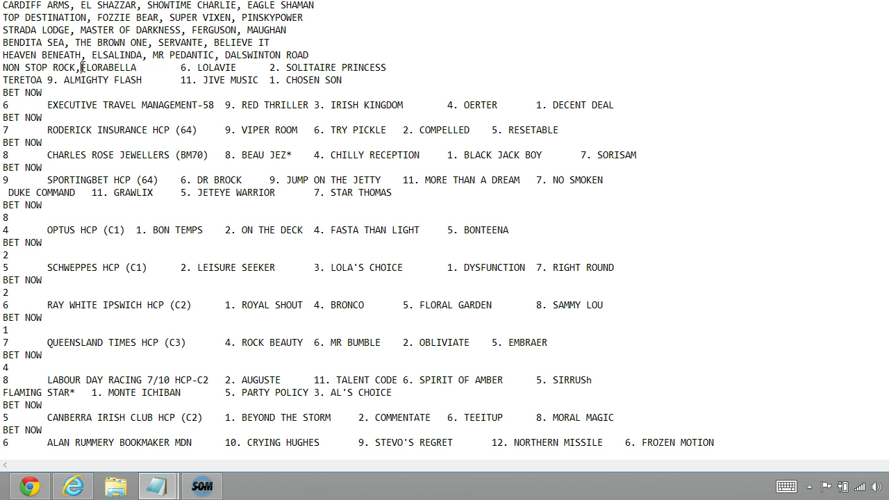
click(82, 67)
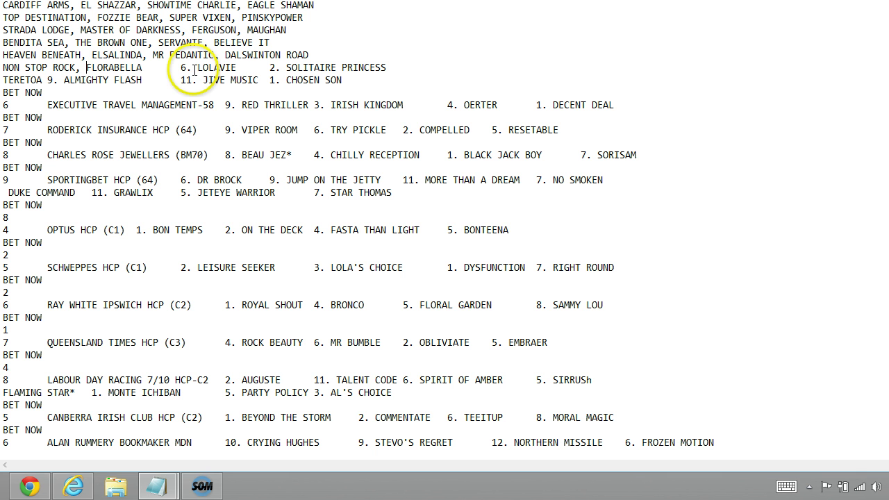
click(194, 67)
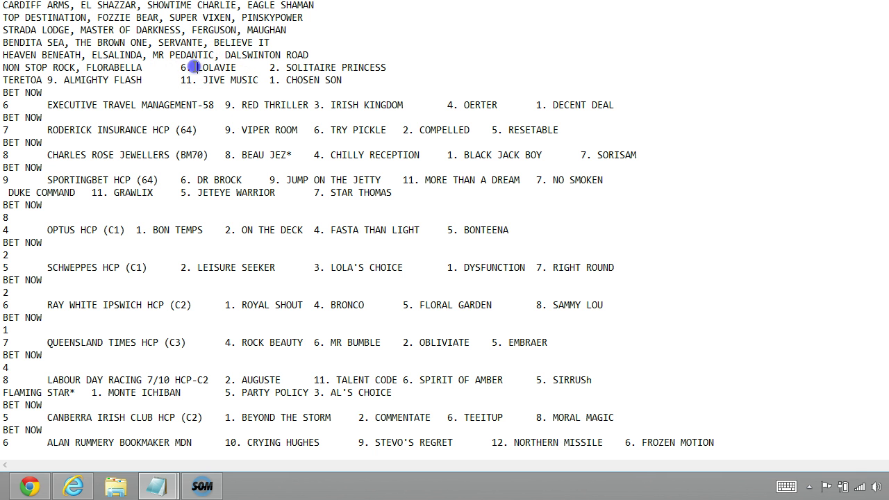
key(BackSpace)
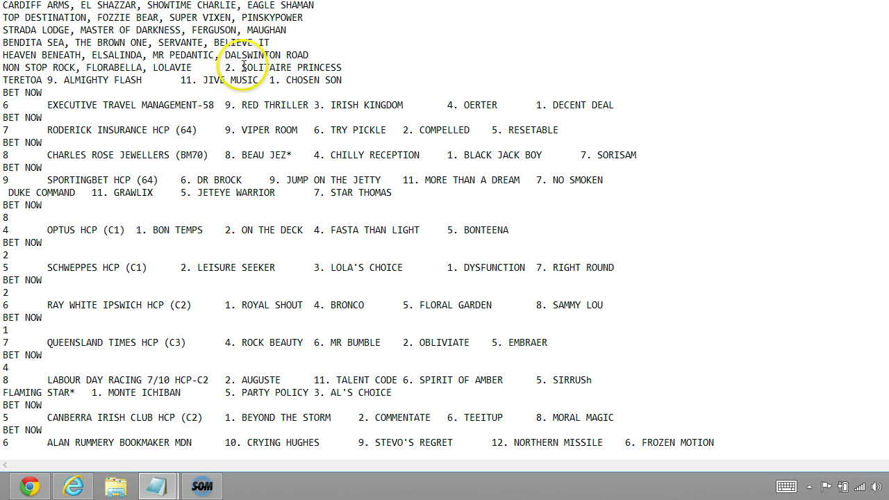
drag(242, 67, 237, 68)
key(BackSpace)
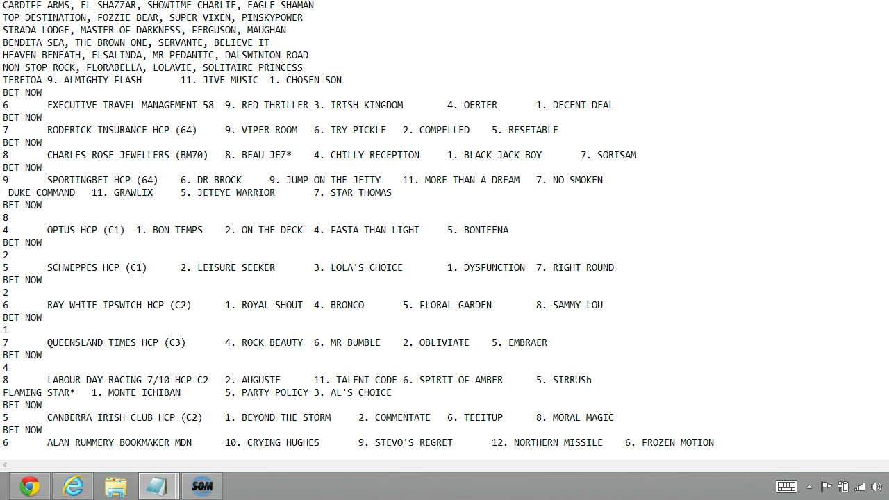
key(alt+F4)
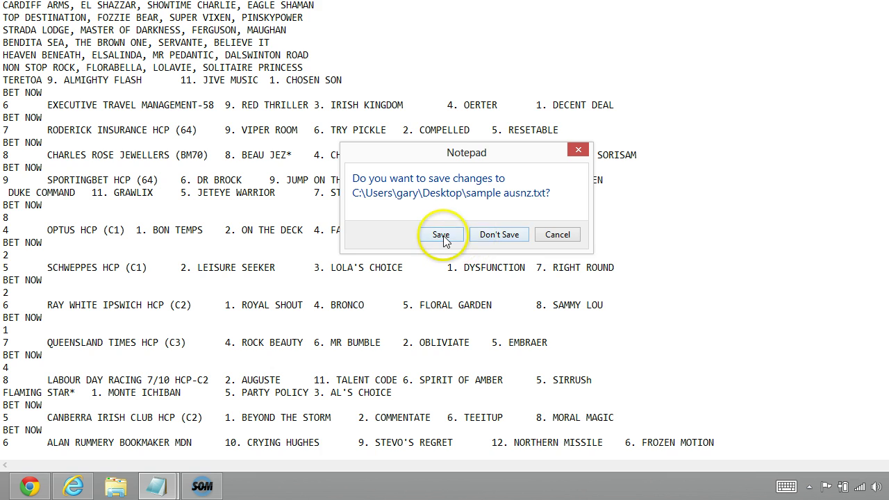
click(442, 235)
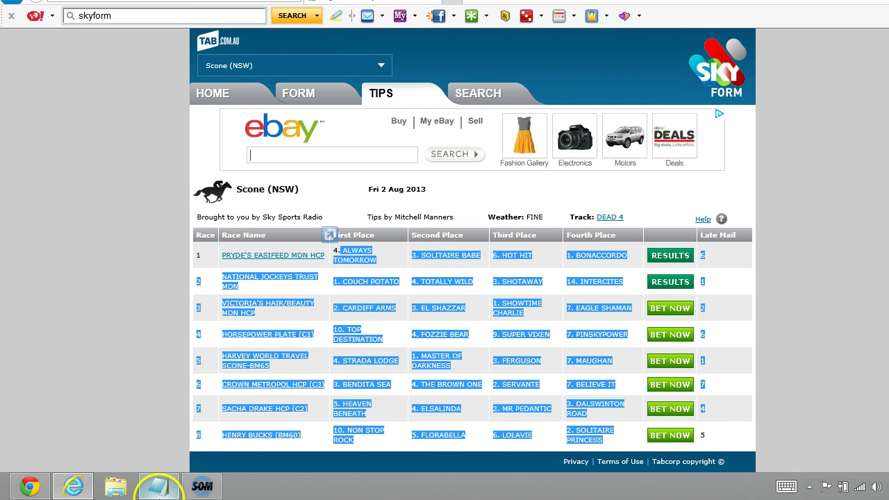
Bring the aus aug 2 tips list forward in an enlarged Notepad window
click(159, 486)
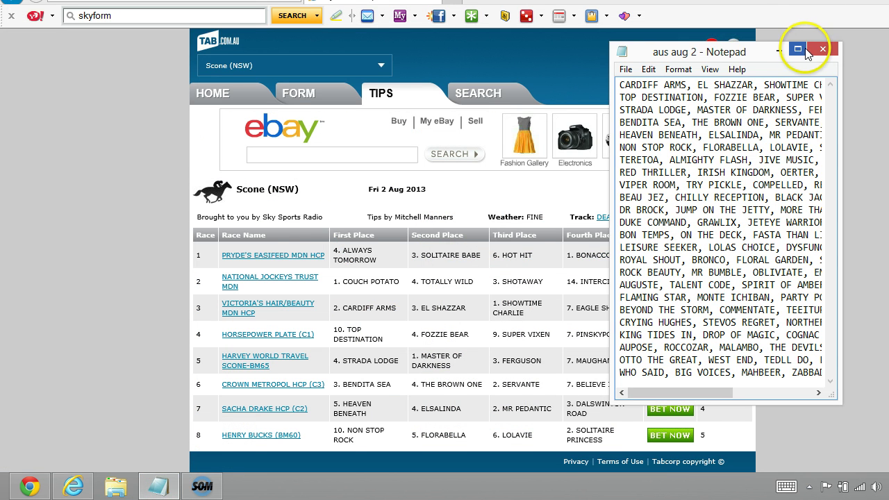
click(797, 49)
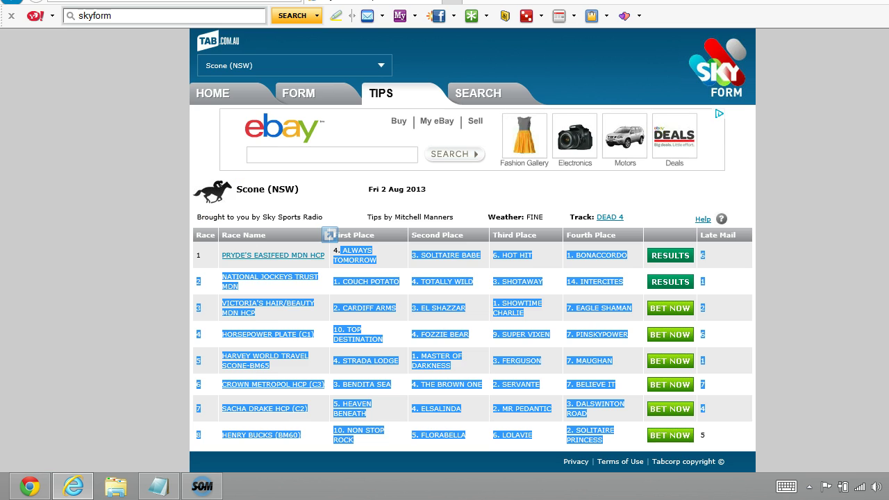
click(157, 486)
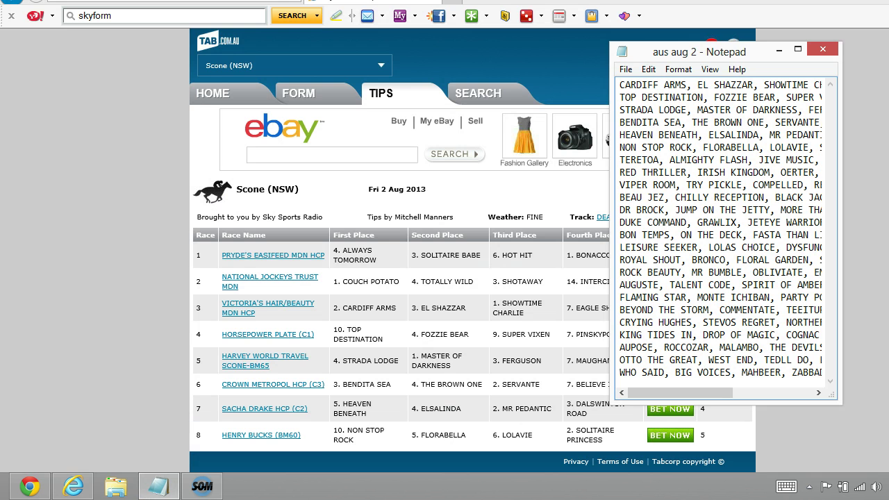
Save the tips list over tips_dutch in C:\bot dutching 2 ours, confirming the replace, and close Notepad
click(625, 72)
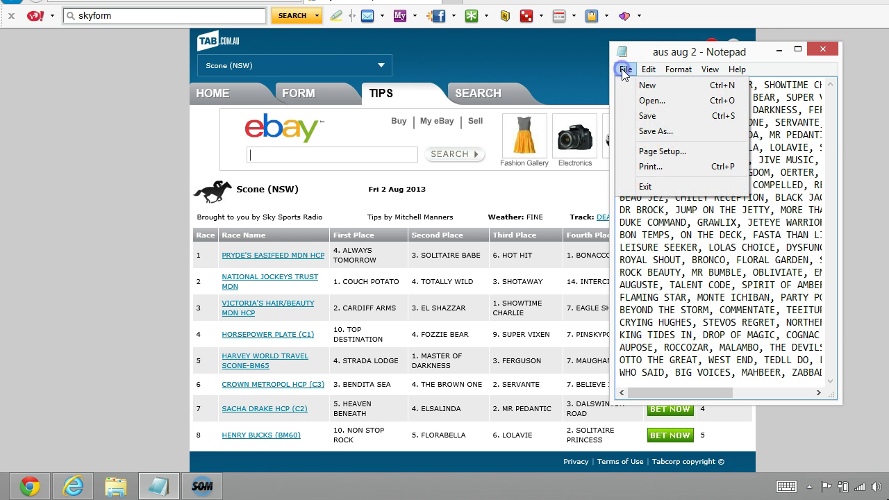
click(660, 133)
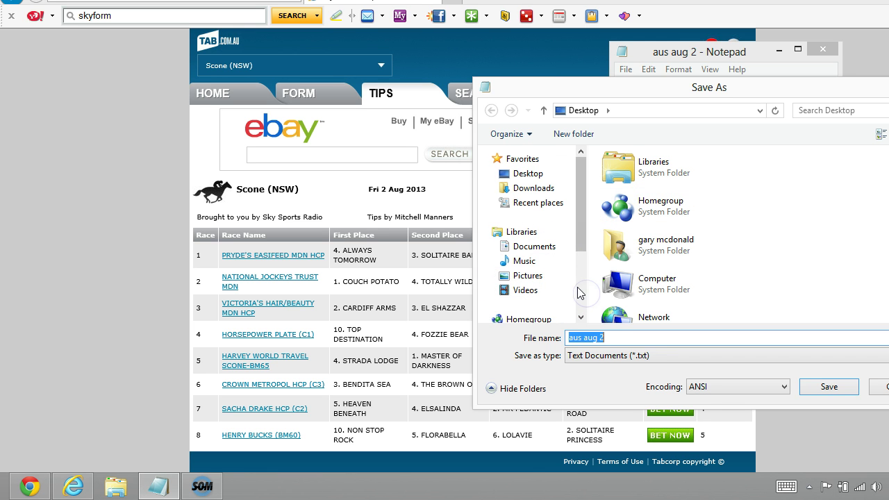
scroll(582, 292, down, 3)
click(525, 254)
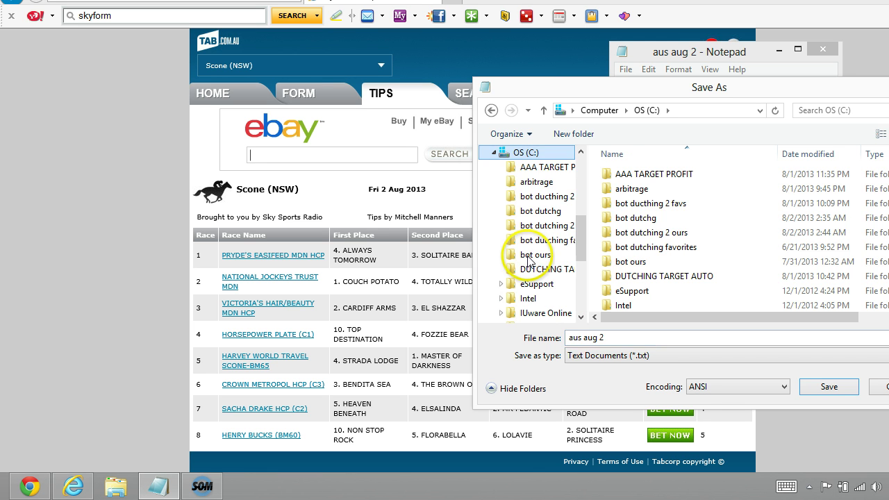
double_click(664, 206)
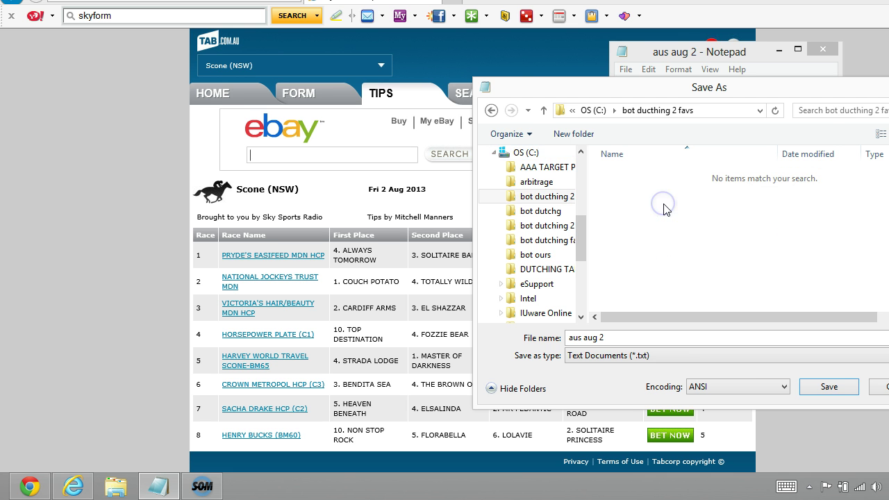
click(492, 111)
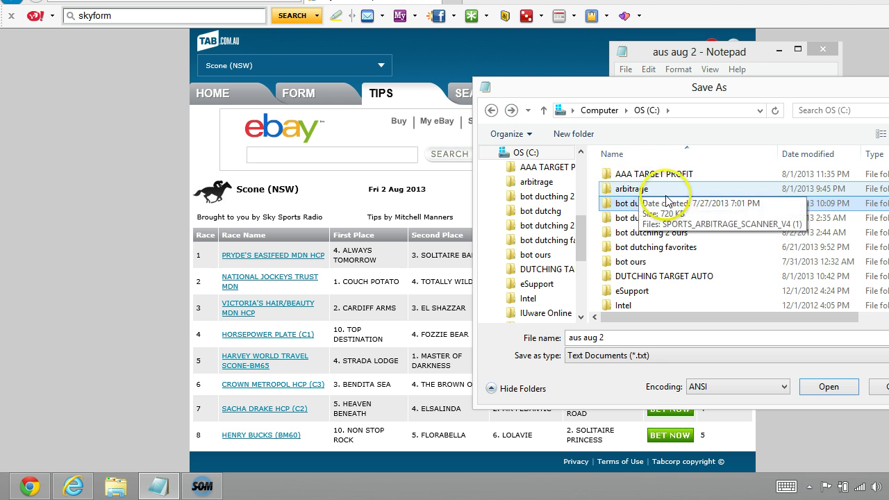
double_click(678, 236)
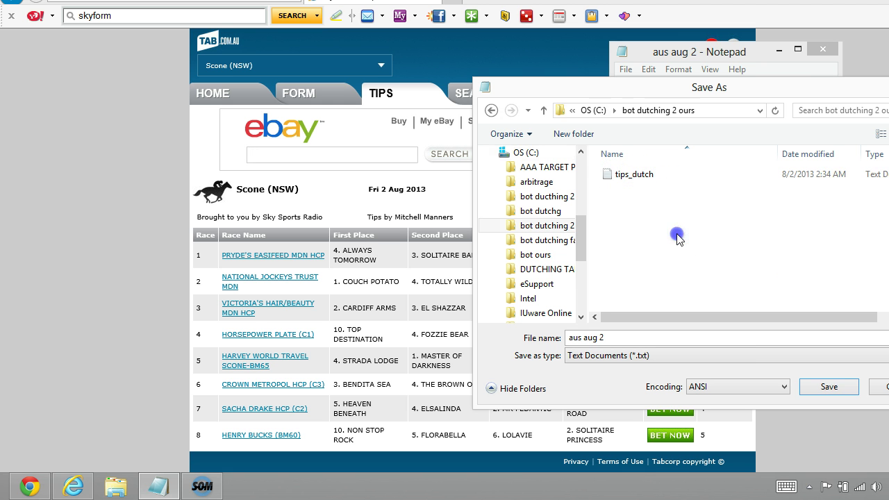
double_click(637, 175)
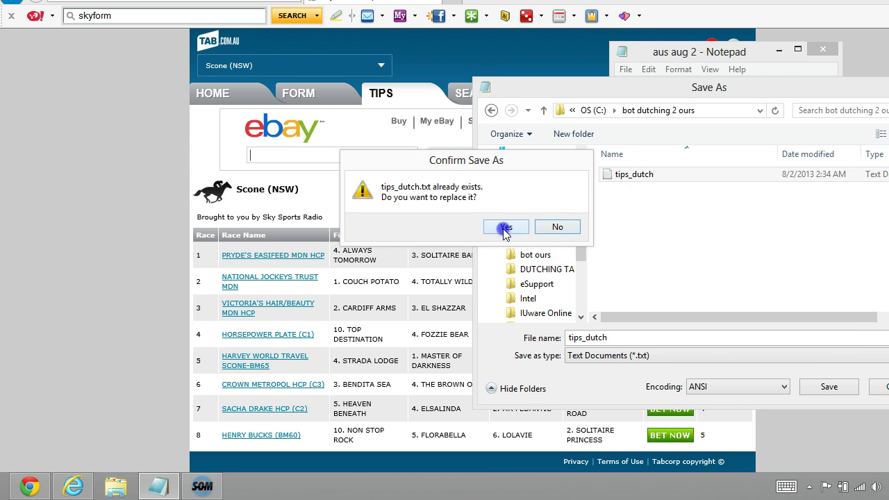
click(506, 228)
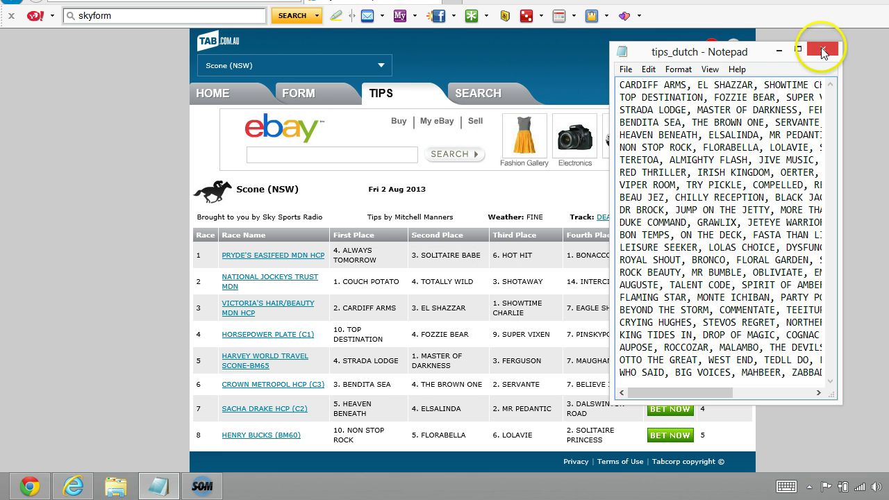
click(822, 53)
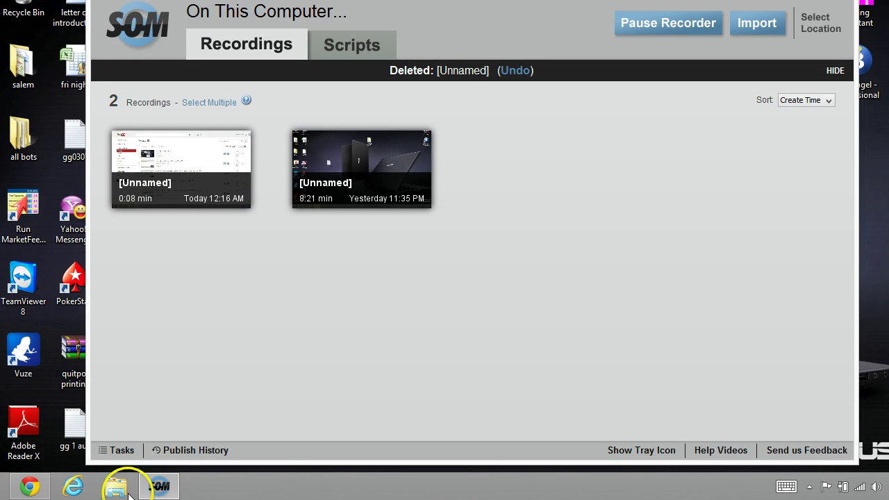
Open the BOT_DUTCH_SEL_REC_LOSSES_V2 workbook from C:\bot dutching 2 ours
click(118, 489)
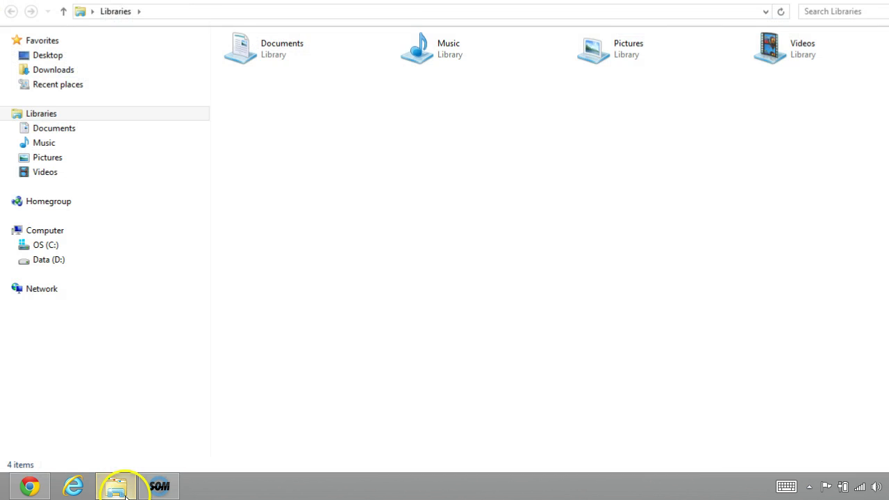
click(51, 251)
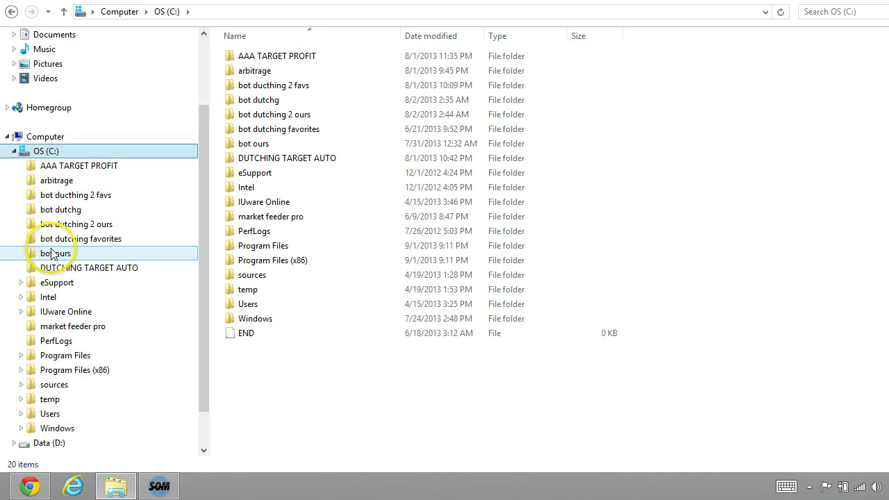
double_click(324, 118)
double_click(300, 59)
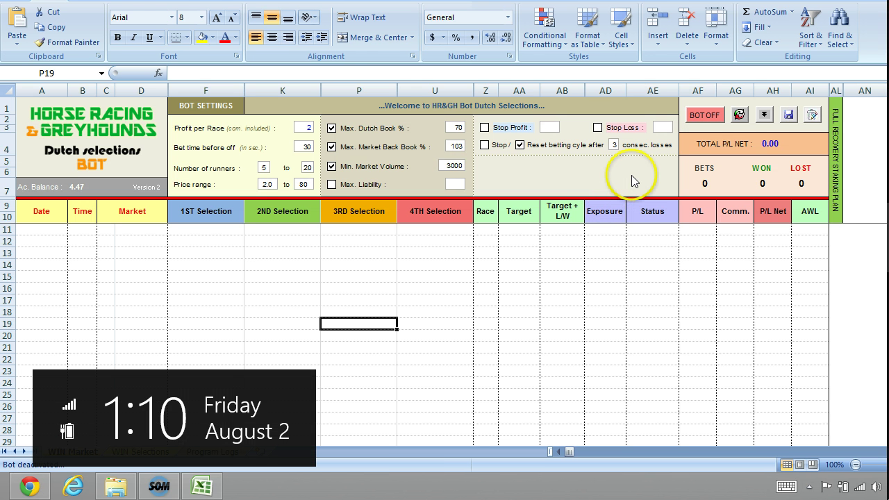
Import the 24 tipped races into WIN Selections, check Program Logs, then return to WIN Market
click(764, 116)
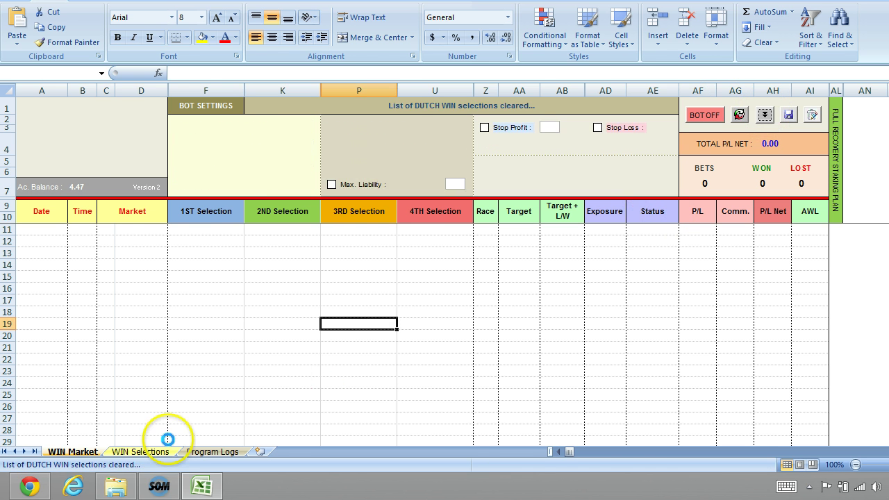
click(151, 451)
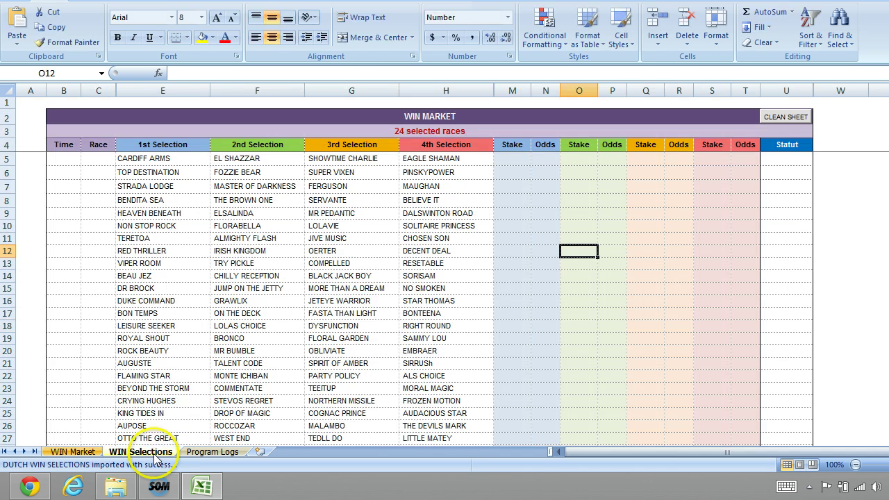
click(209, 452)
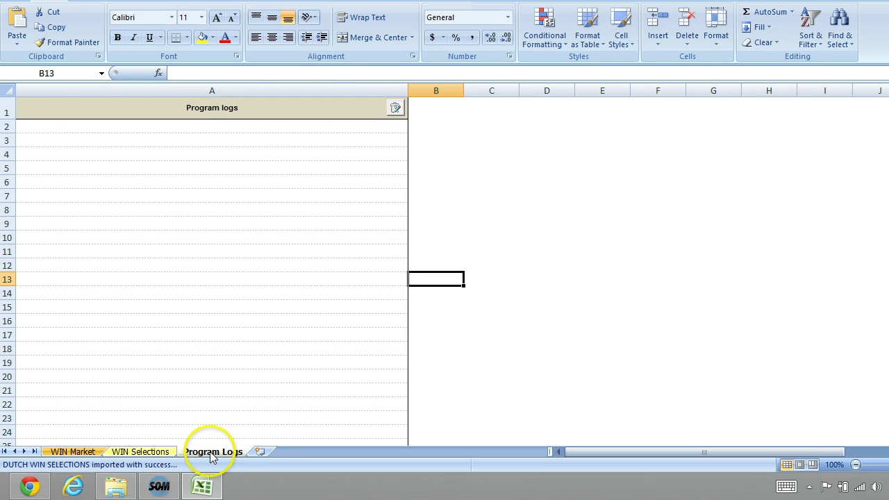
click(73, 451)
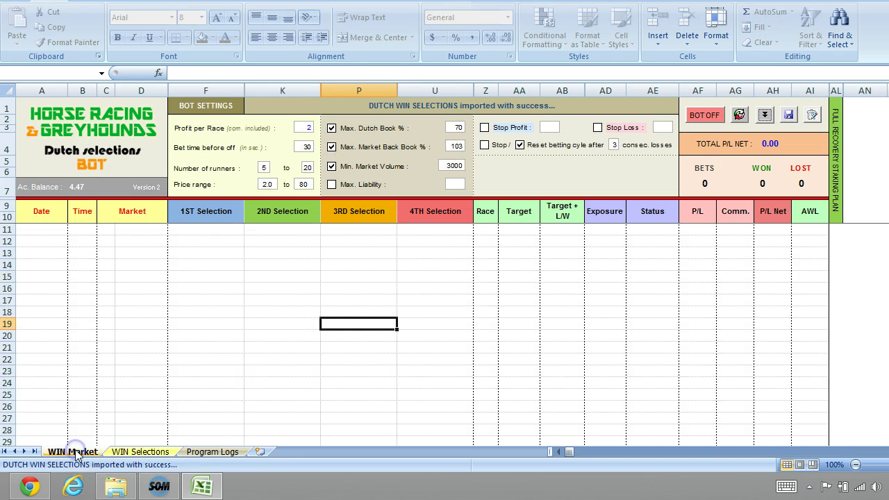
Set max runners 12, Max Liability 150, Max Dutch Book 74, Stop Profit 9.5 and Stop Loss -200
click(310, 167)
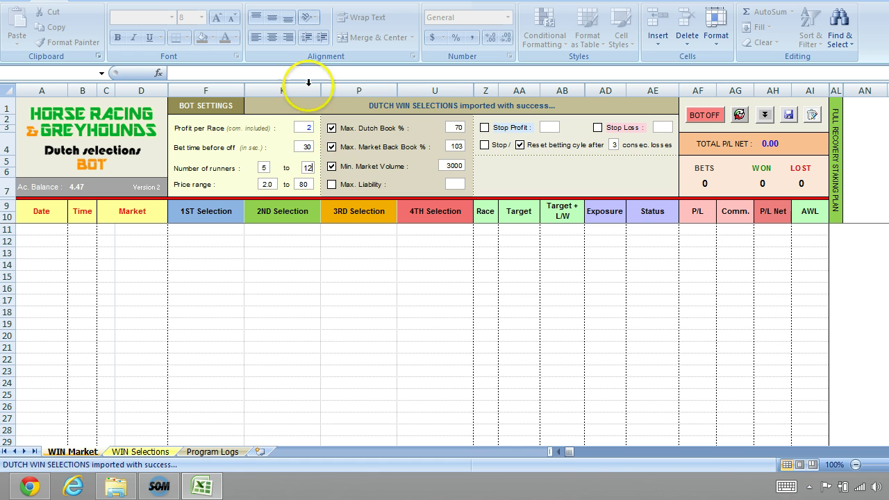
click(332, 186)
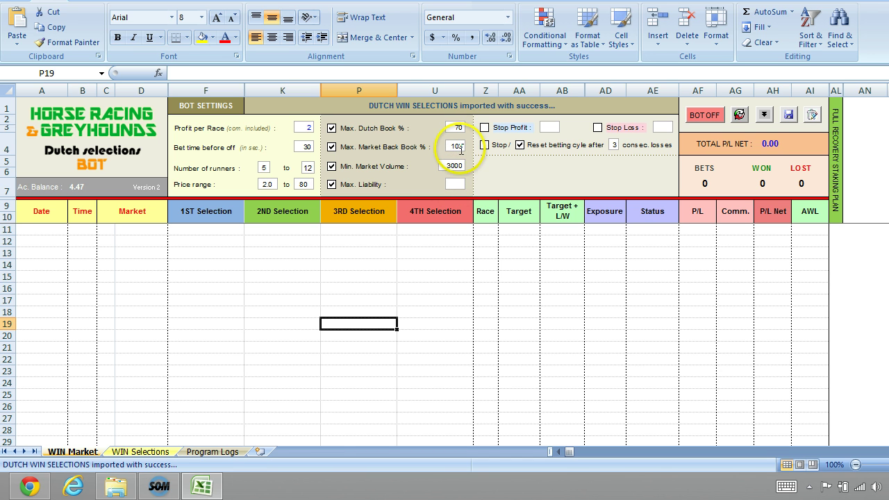
click(464, 187)
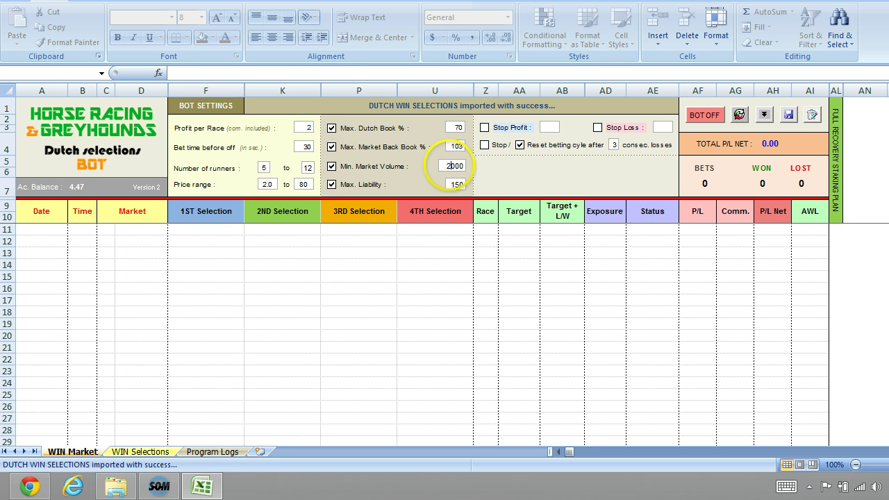
click(463, 128)
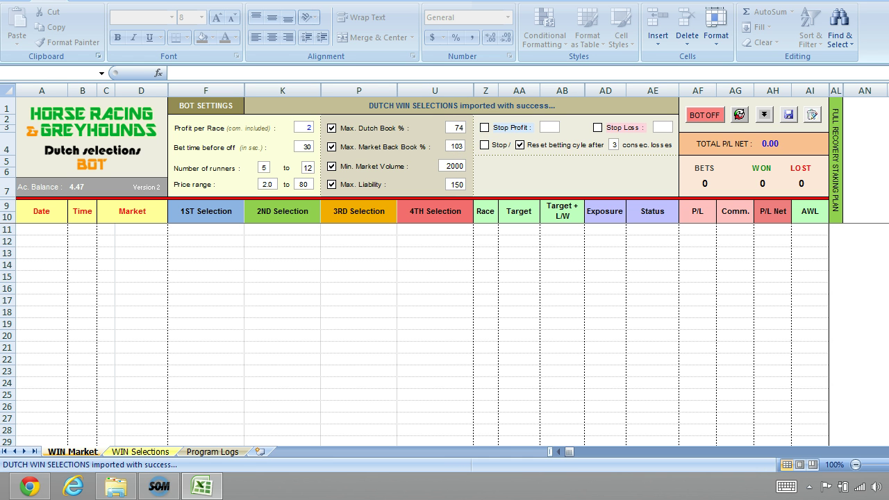
click(455, 132)
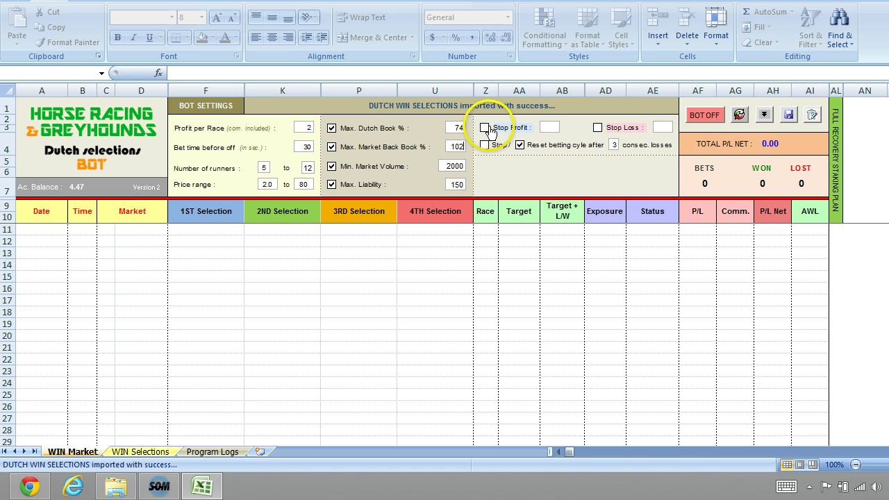
click(516, 132)
click(548, 129)
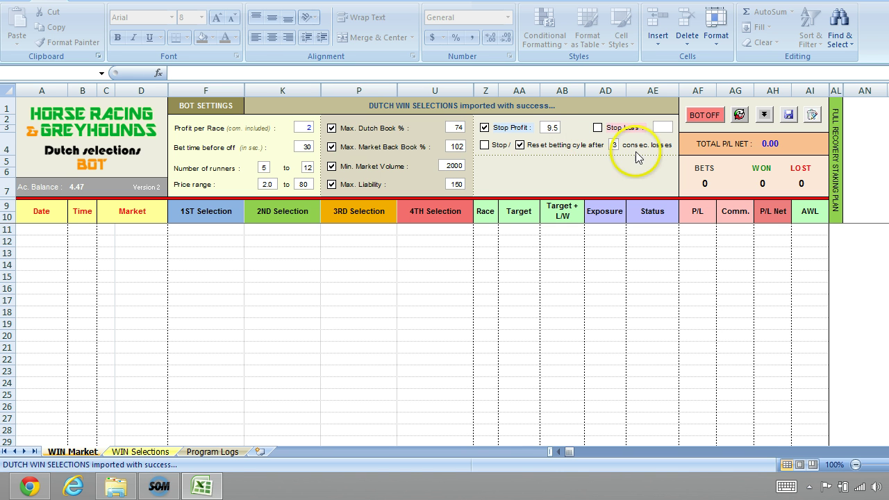
click(598, 128)
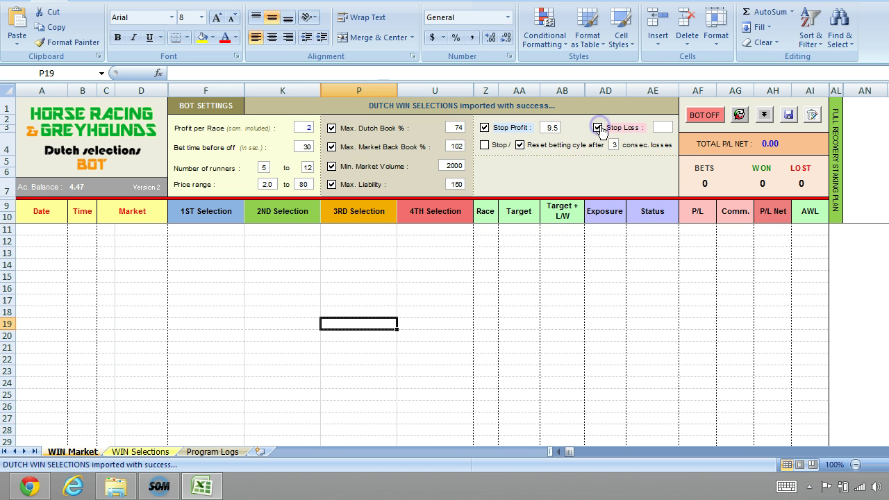
click(661, 127)
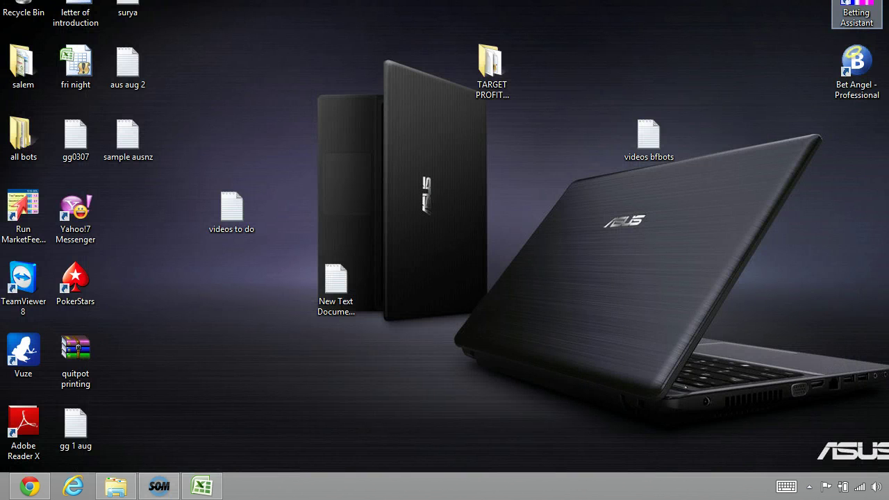
Launch Betting Assistant, log in to Betfair with the account password, and return to the Excel bot
click(455, 276)
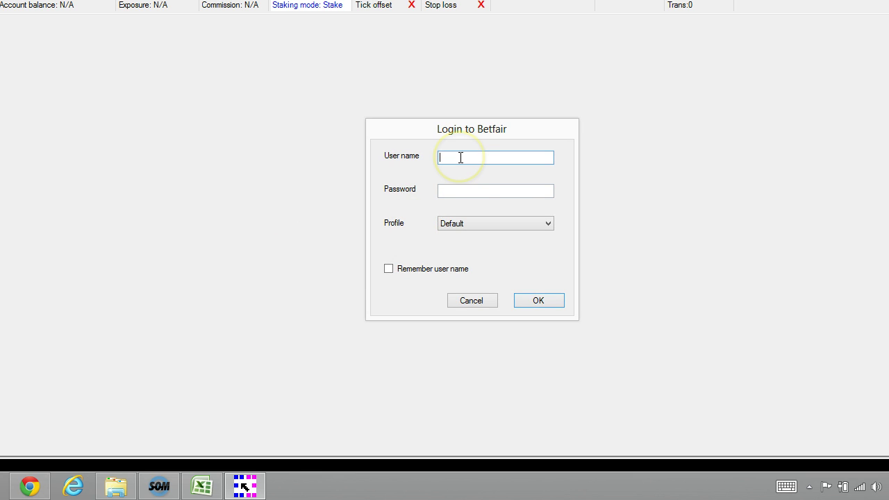
click(440, 191)
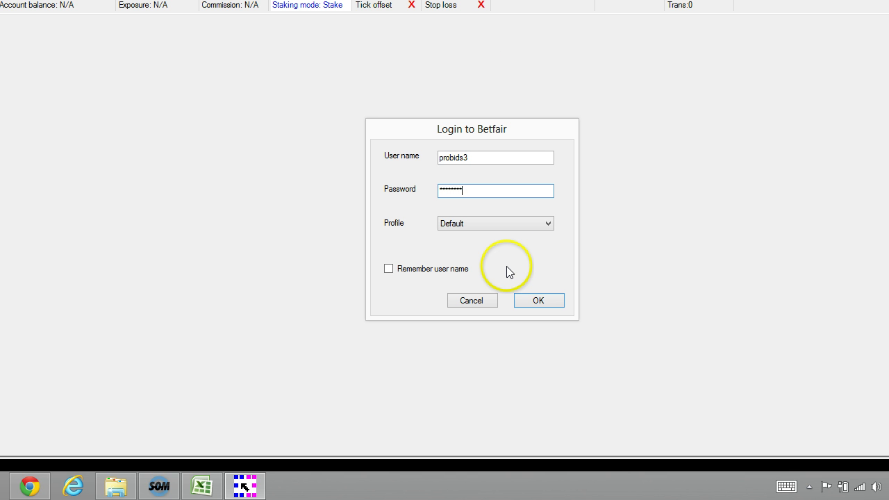
click(552, 304)
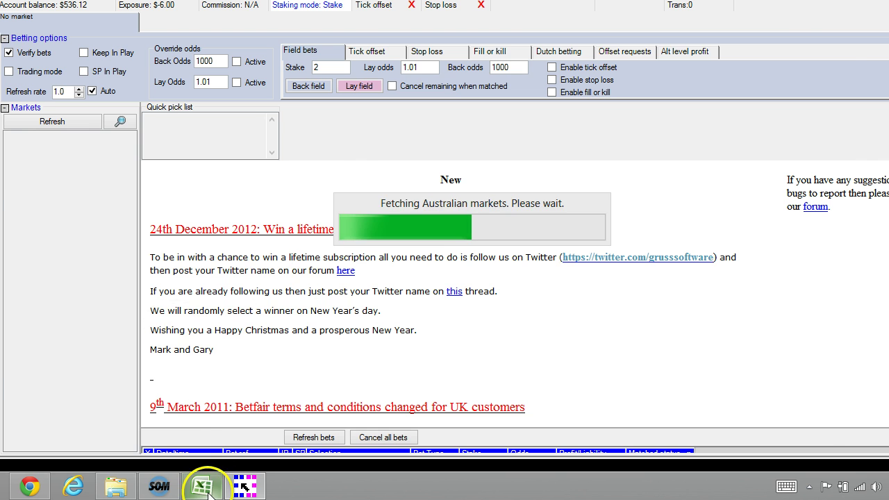
click(206, 488)
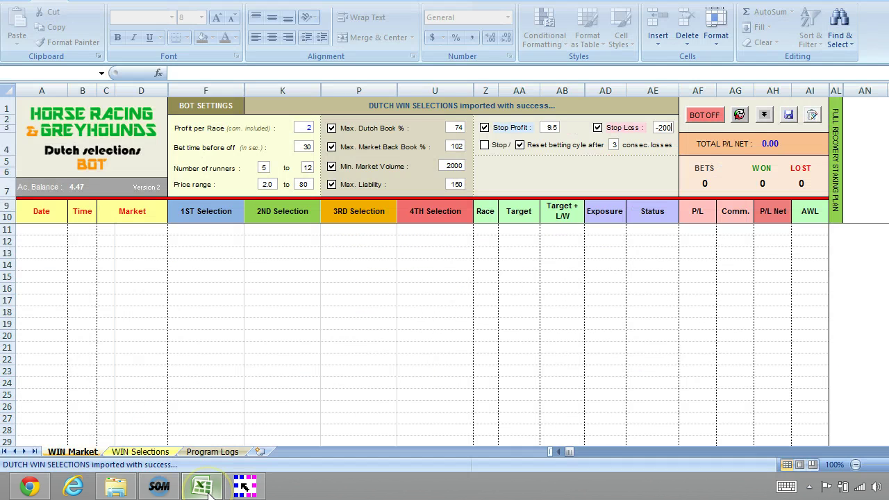
Change the WIN Market sheet's Stop Profit from 9.5 to 19.2, then go back to Betting Assistant
click(132, 452)
click(66, 452)
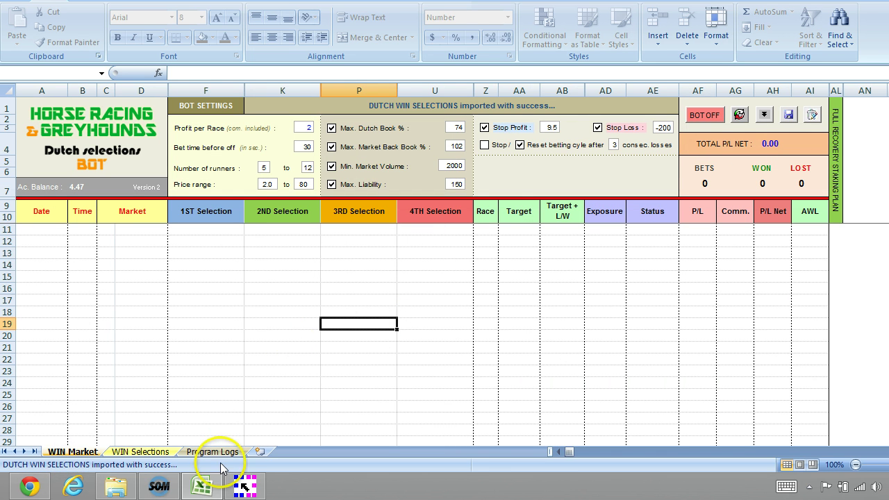
click(560, 126)
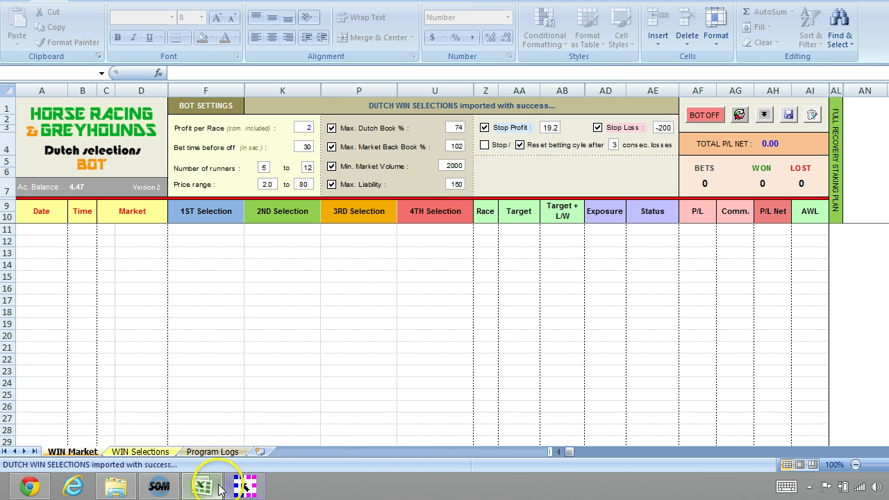
click(250, 488)
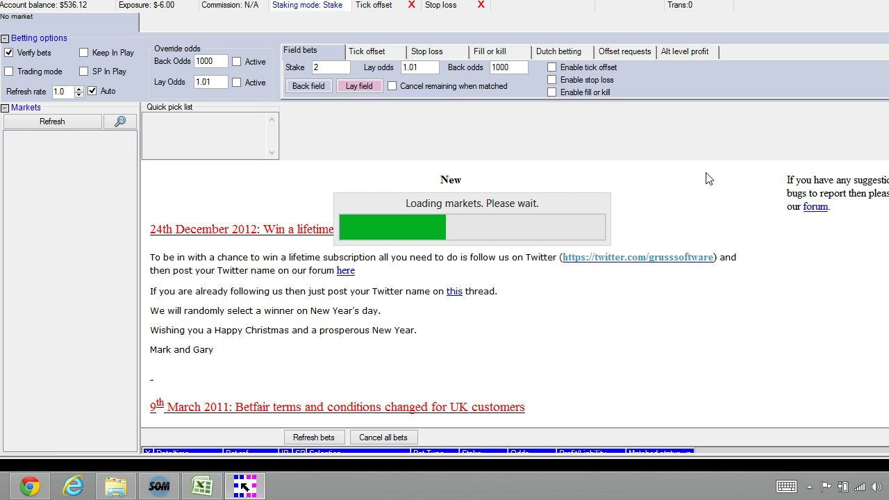
Let Betting Assistant finish loading Betfair markets, then restore its window down over the Excel sheet
click(672, 129)
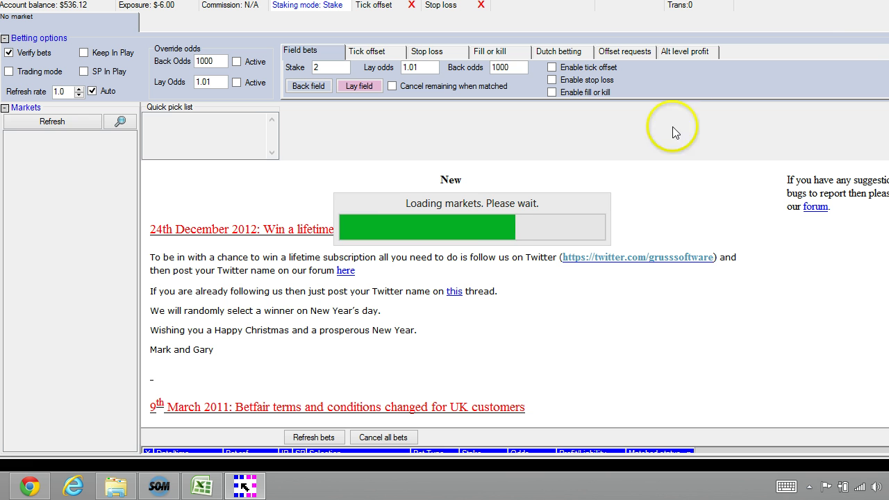
click(744, 155)
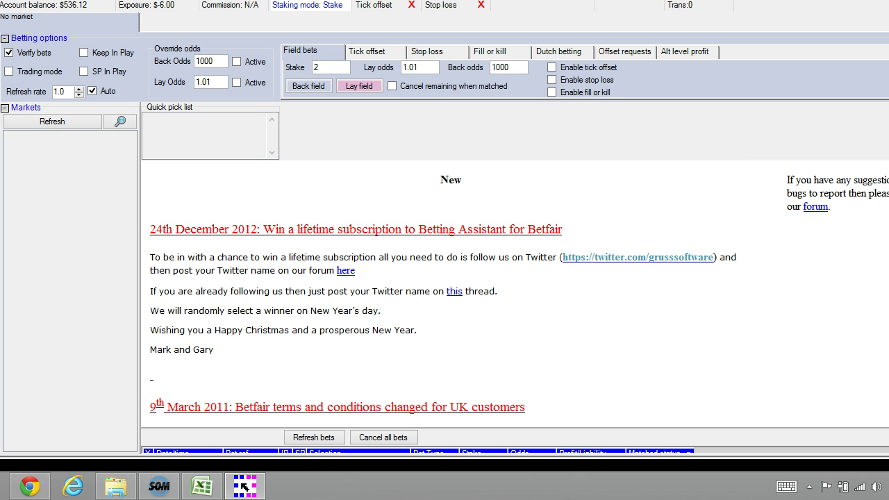
click(699, 198)
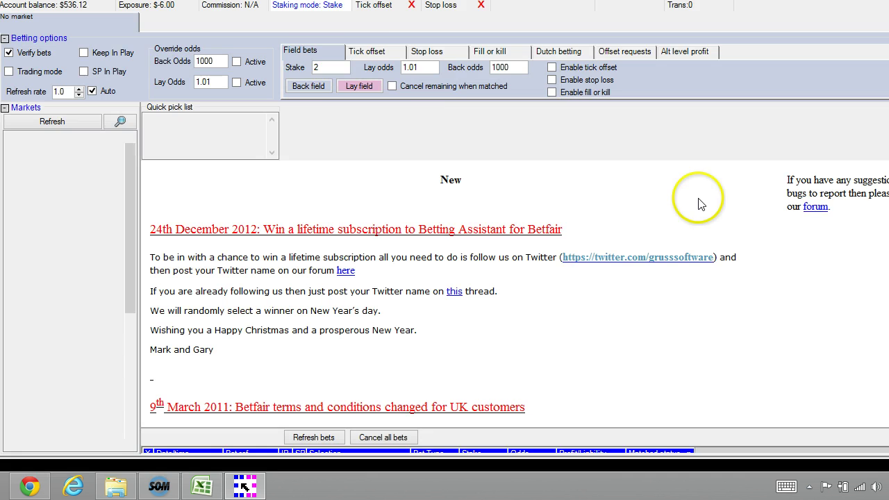
click(383, 188)
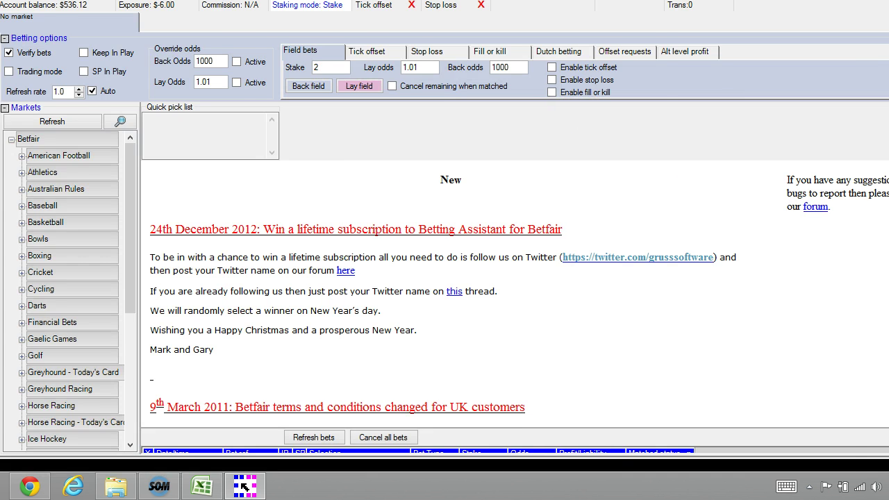
click(245, 486)
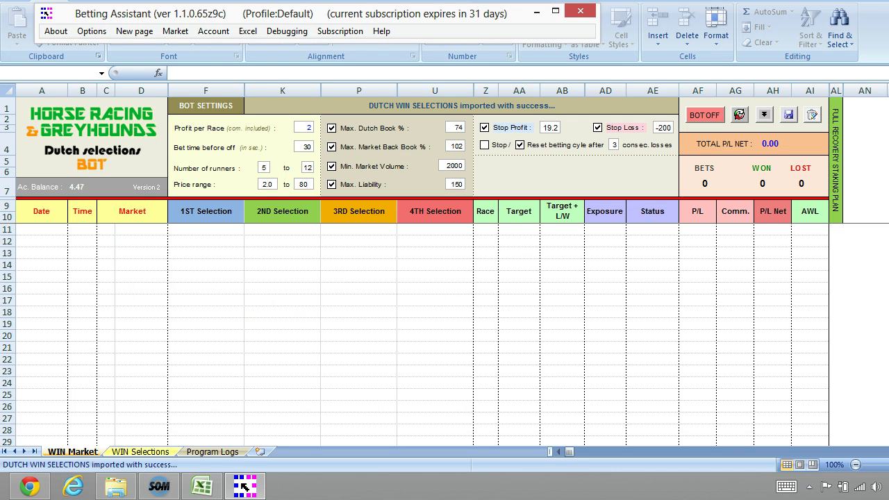
Clear the quick pick list and add All AUS Win and All NZL Win horse races
click(173, 32)
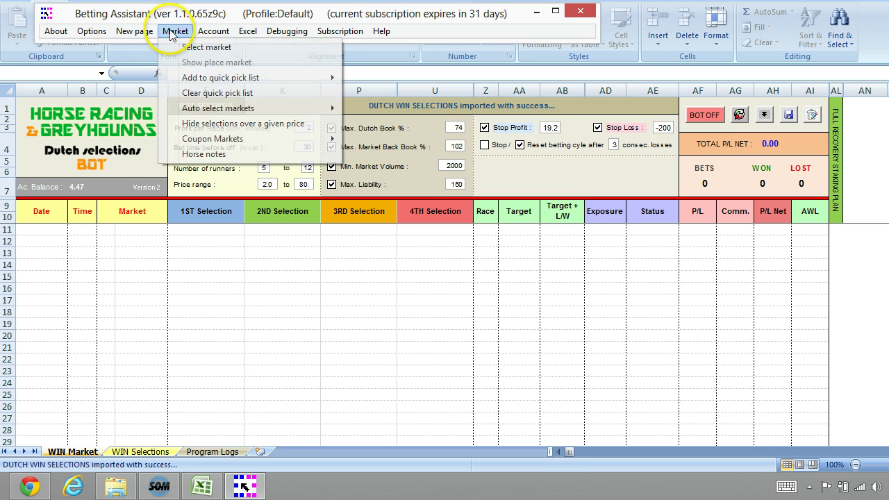
click(221, 94)
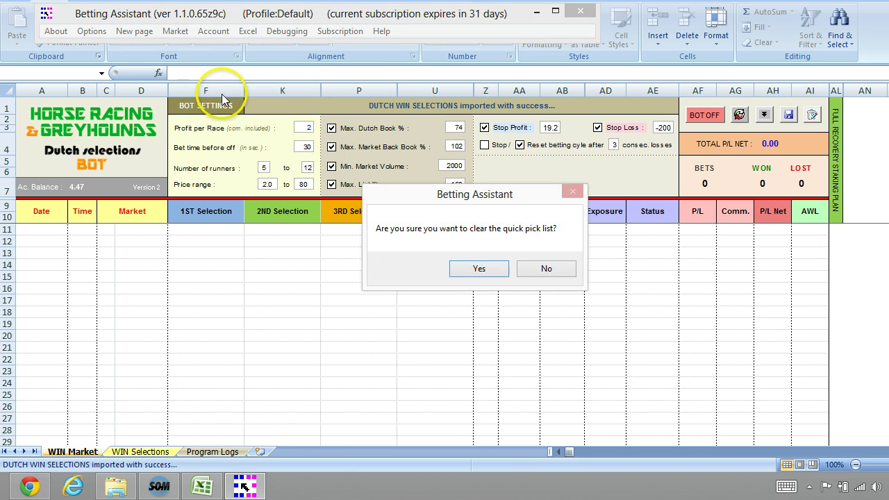
click(478, 268)
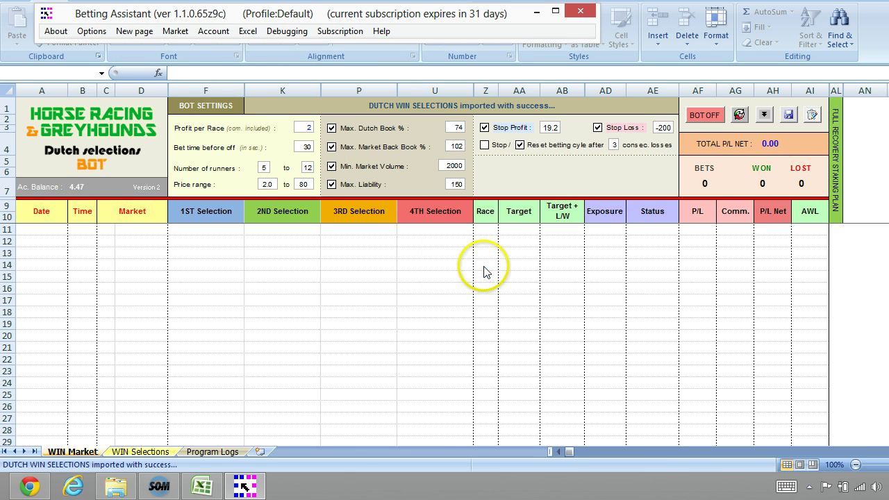
click(175, 32)
mouse_move(312, 78)
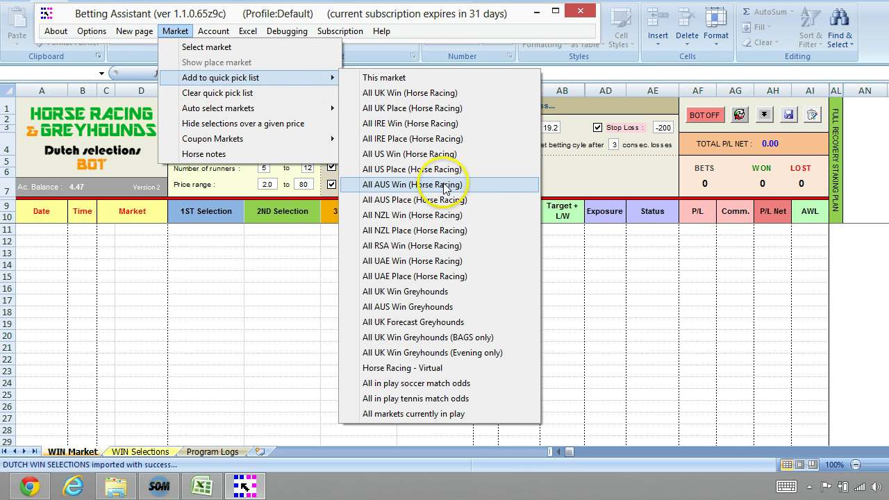
click(445, 185)
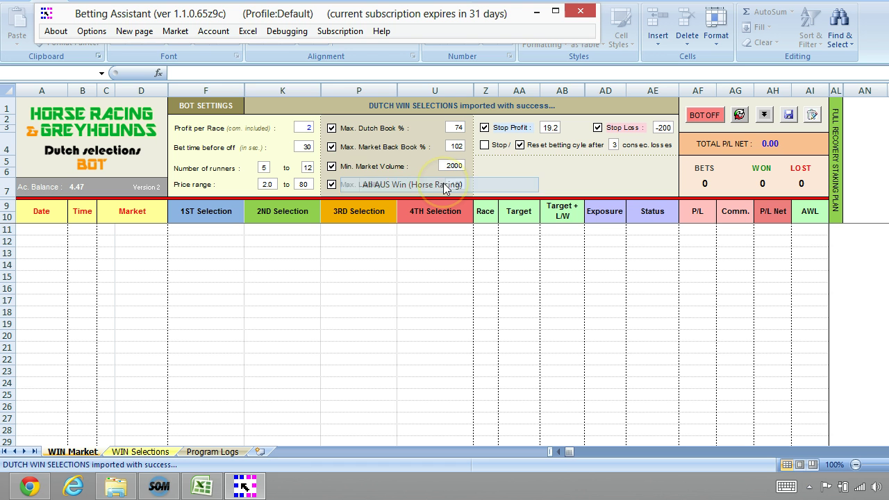
click(175, 32)
mouse_move(306, 77)
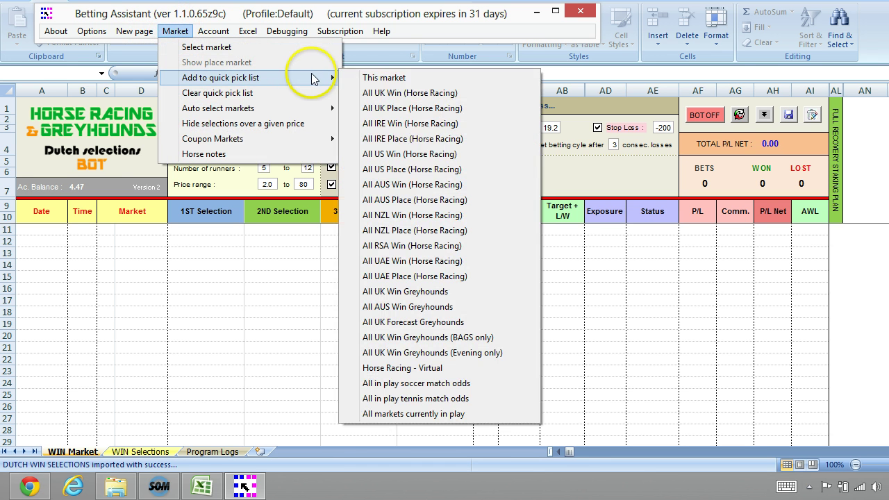
click(423, 215)
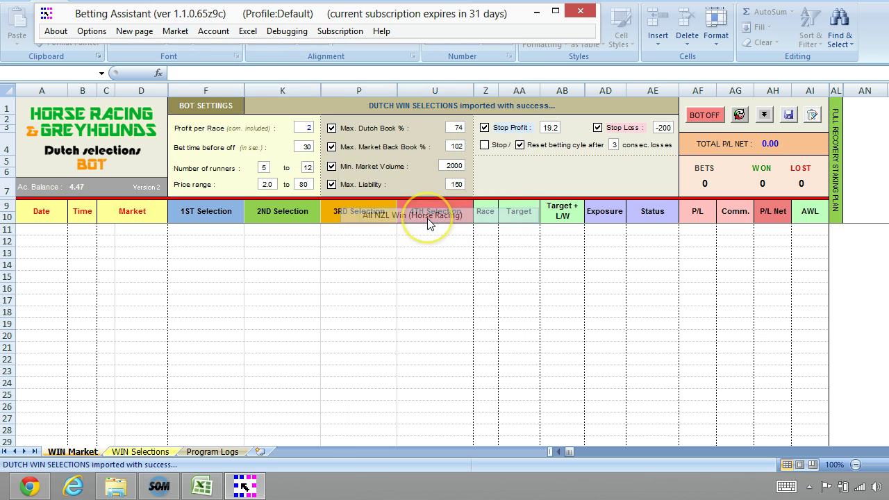
Set markets to auto-select at a specific time, 1 minute before the off
click(175, 33)
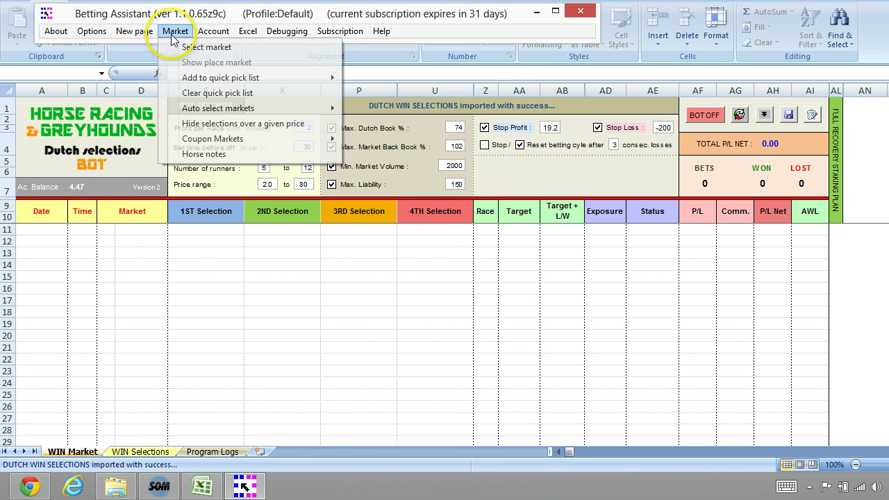
mouse_move(316, 107)
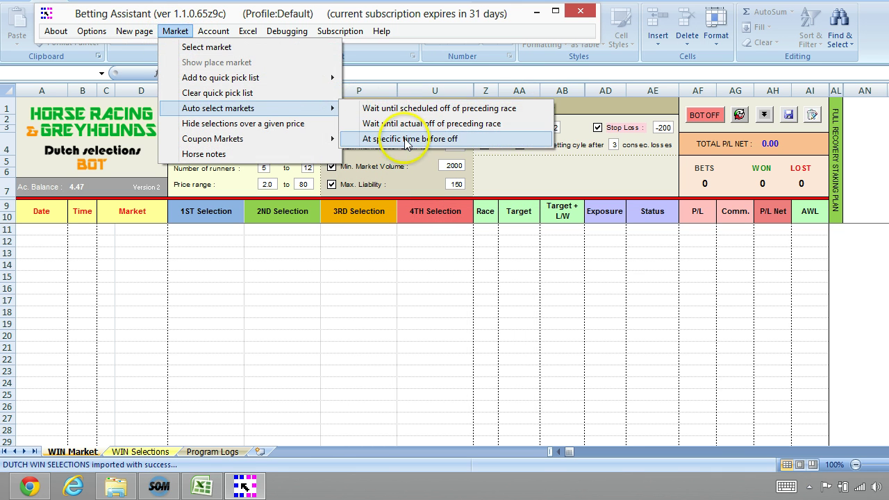
click(396, 137)
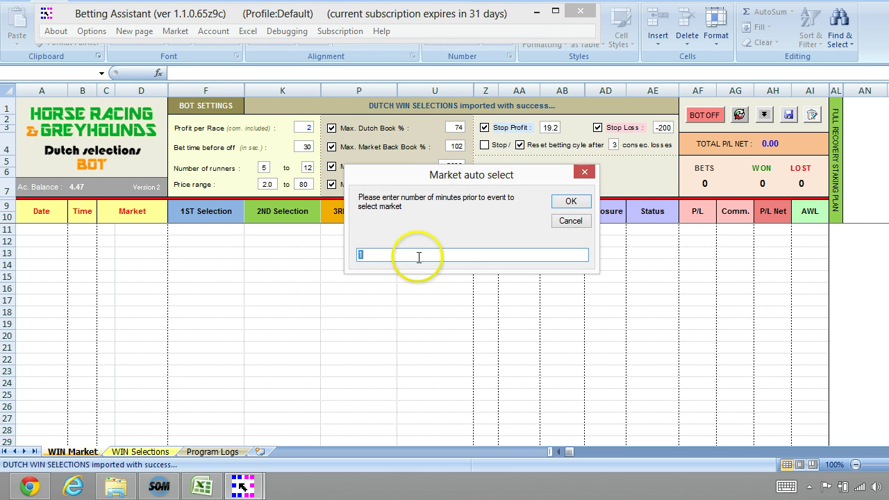
click(571, 202)
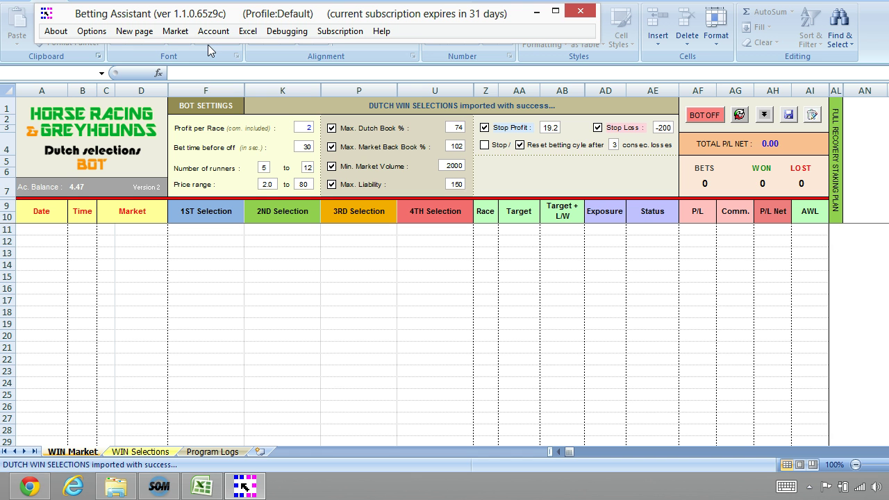
Set the Excel link's Results worksheet to BA WResults in the Log current prices settings
click(248, 32)
click(251, 35)
click(250, 33)
click(264, 50)
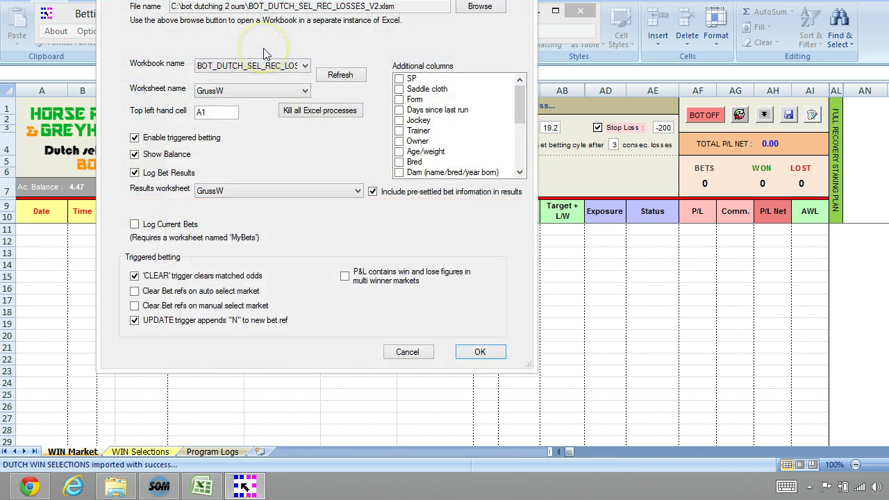
click(254, 191)
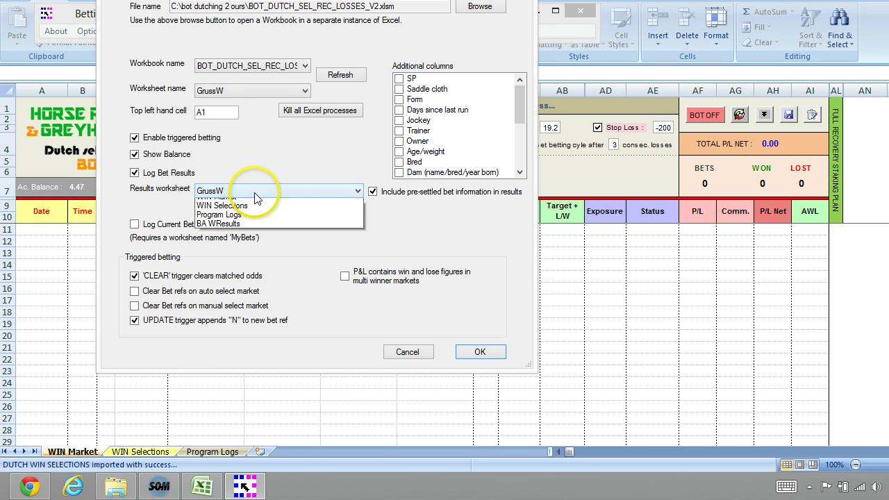
click(256, 239)
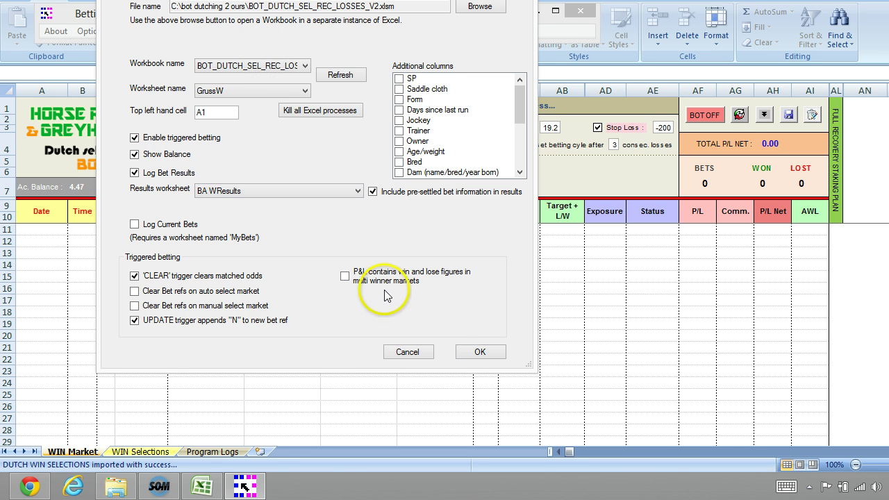
click(478, 352)
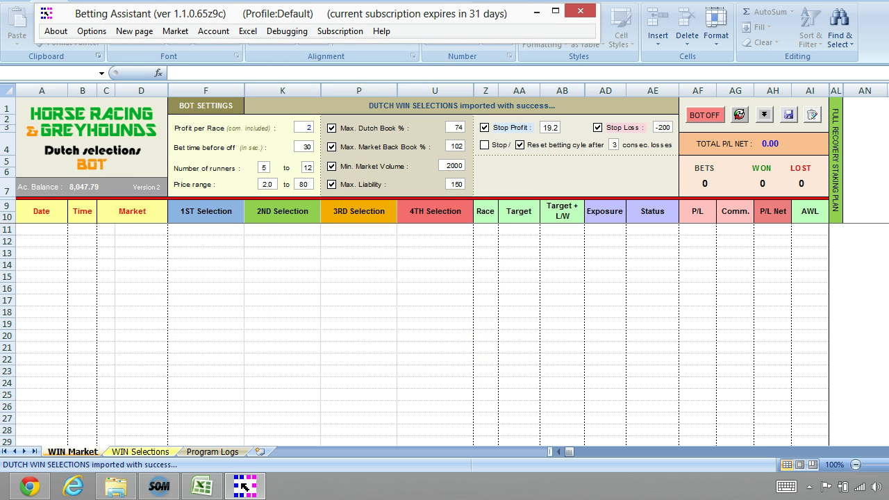
Maximise Betting Assistant to show the Scone 13:13 R3 market, then return to the Excel bot sheet
click(560, 11)
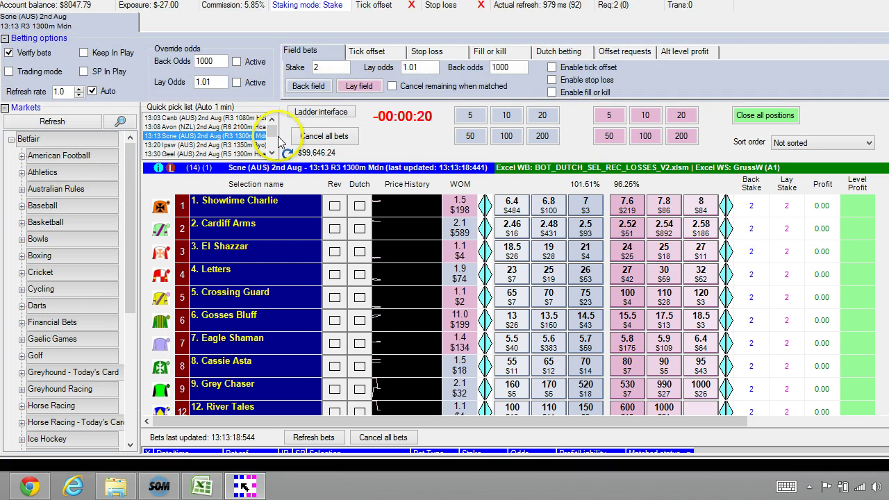
click(221, 145)
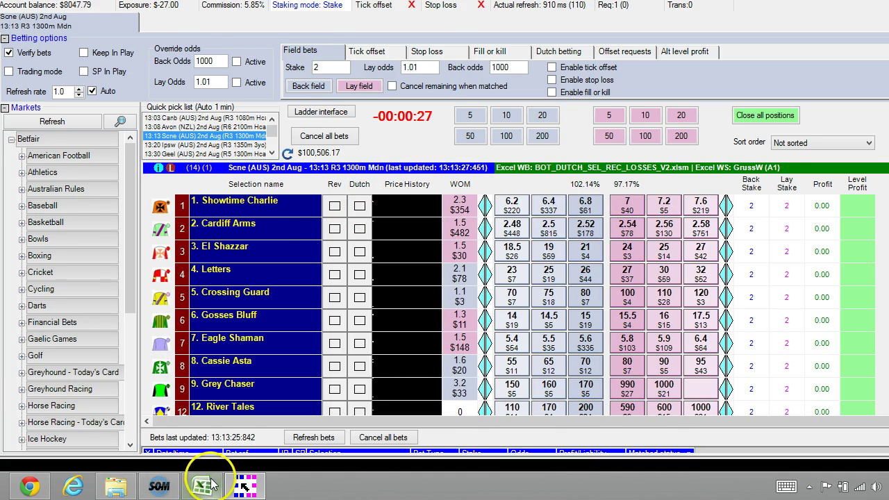
click(203, 486)
click(203, 486)
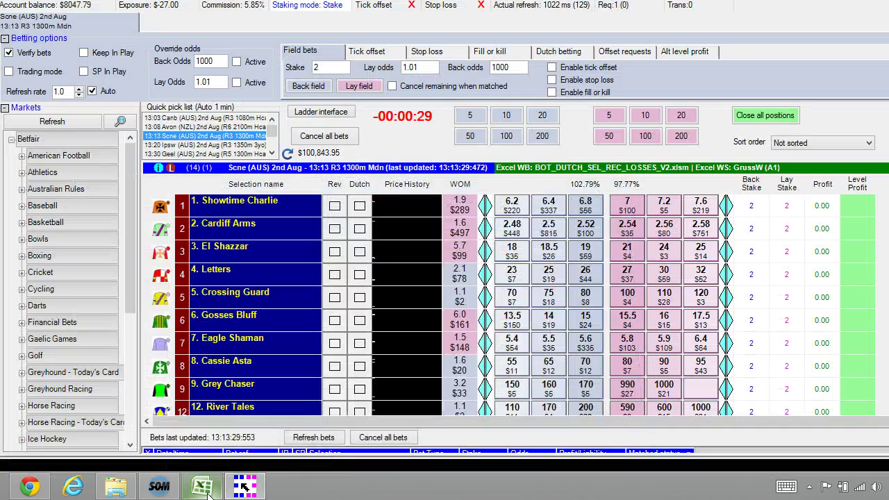
click(203, 486)
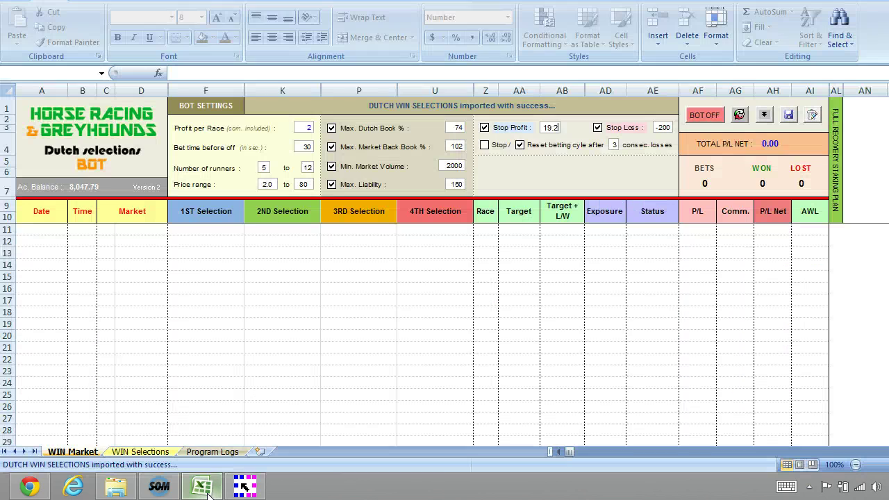
Turn the dutching bot from red BOT OFF to green BOT ON, then bring Betting Assistant forward
click(704, 115)
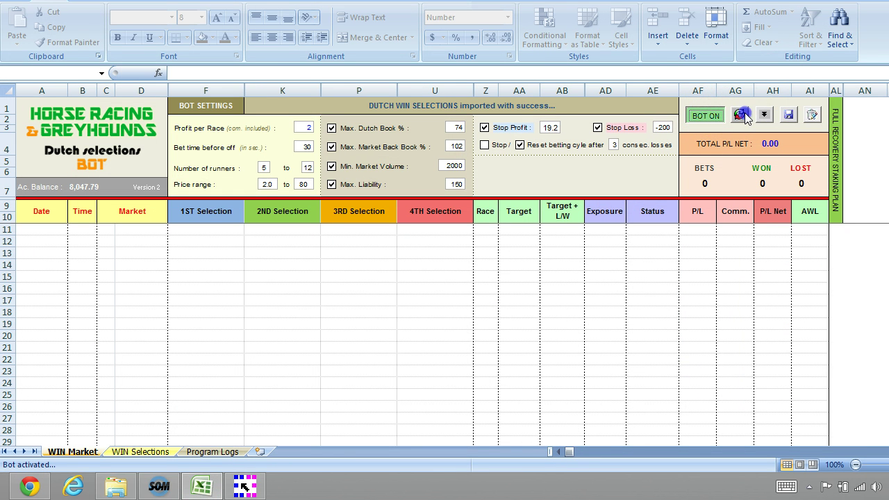
click(413, 321)
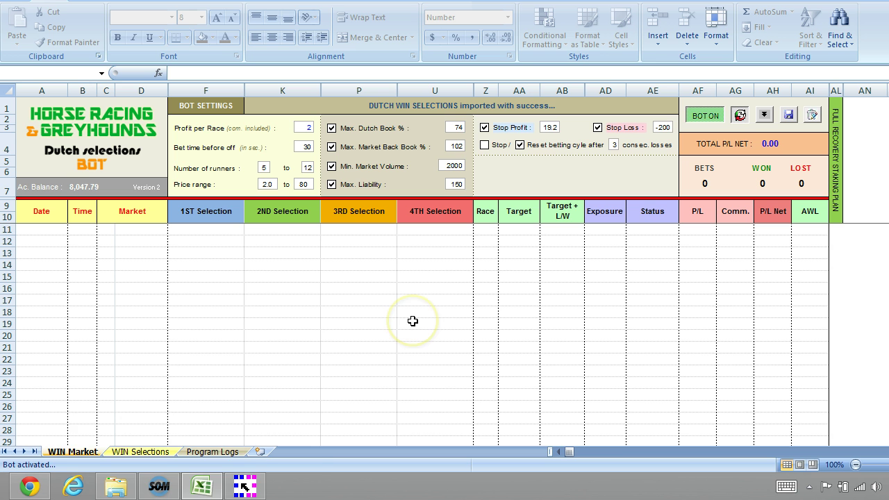
key(super+c)
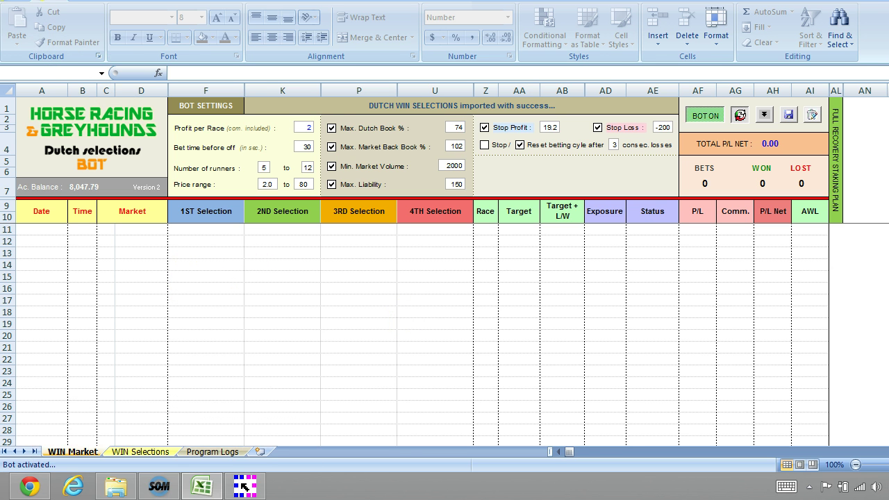
click(234, 327)
click(247, 487)
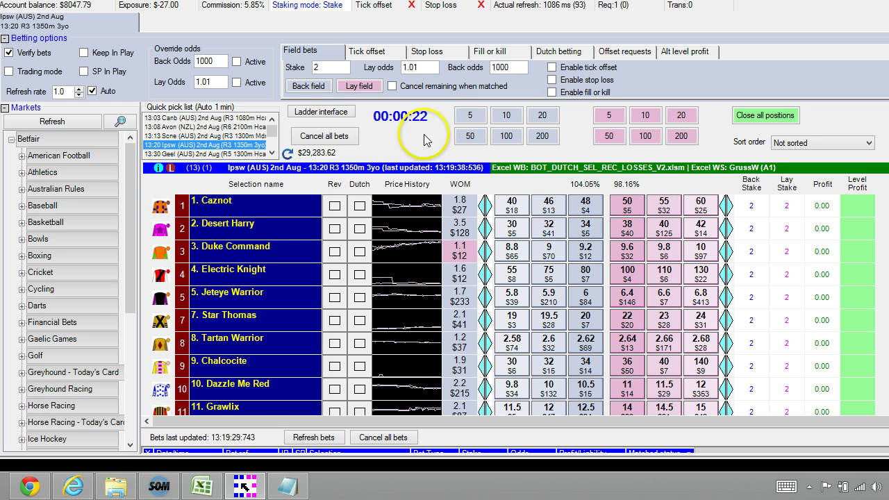
click(201, 486)
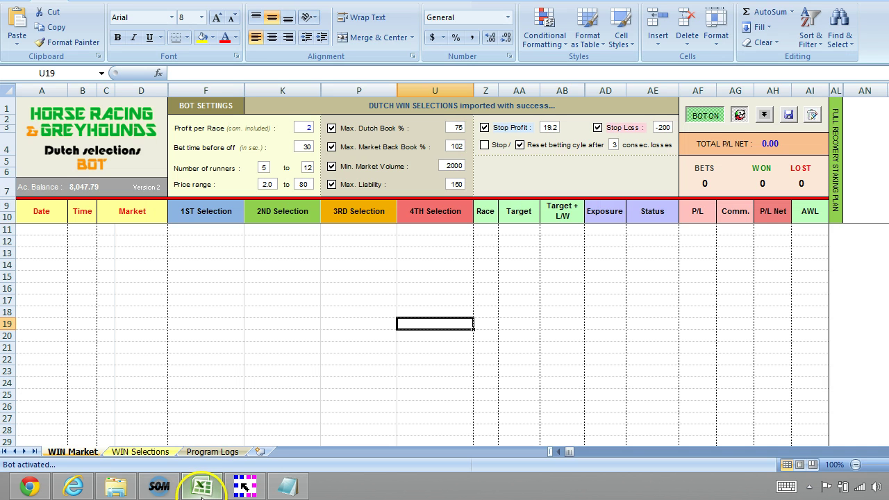
click(269, 386)
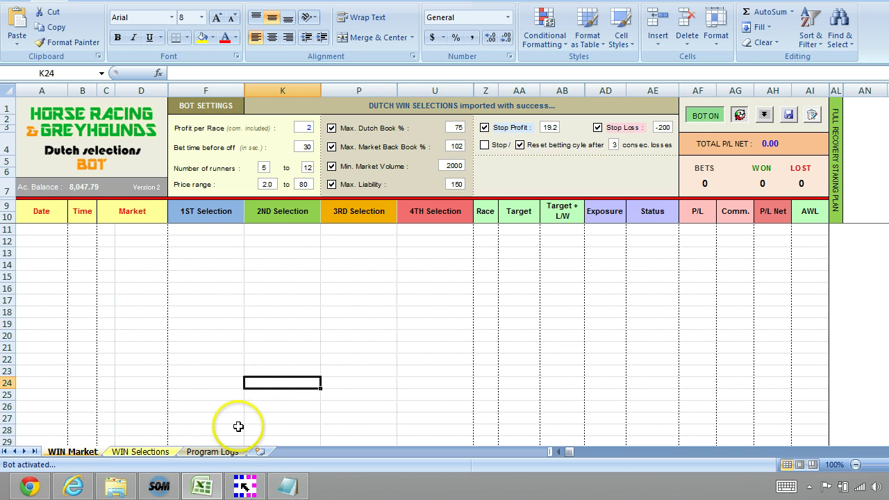
click(220, 452)
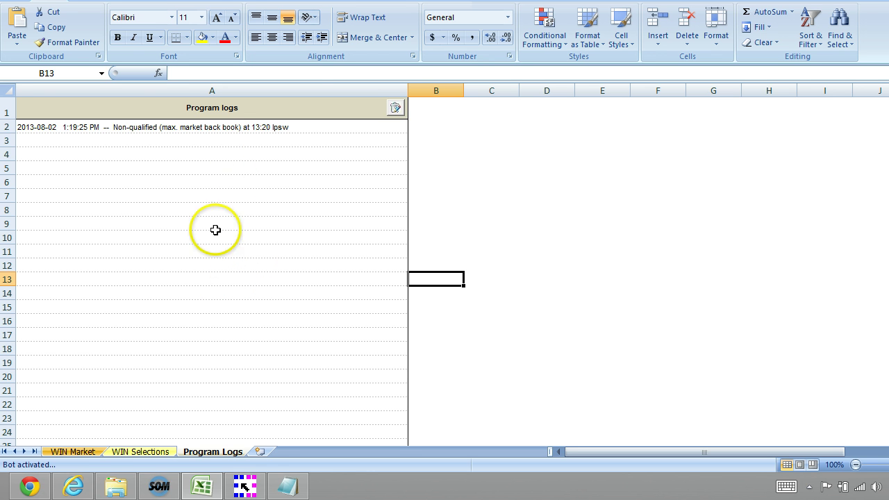
click(83, 453)
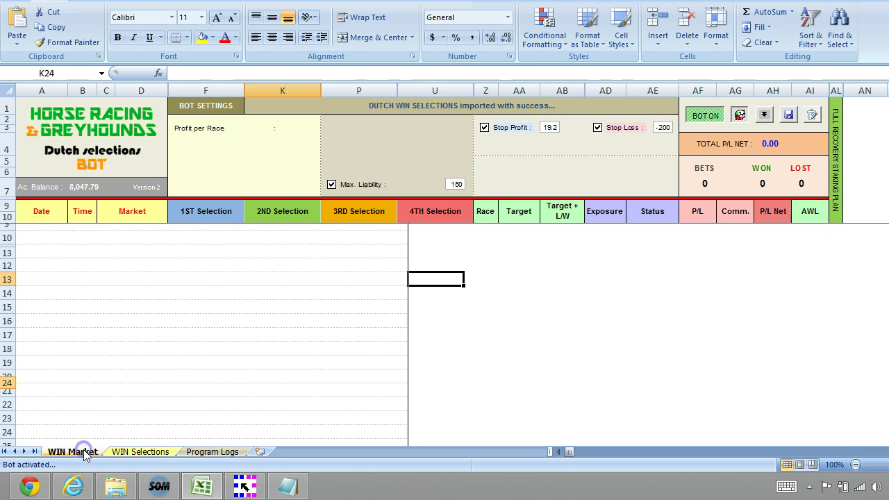
click(380, 276)
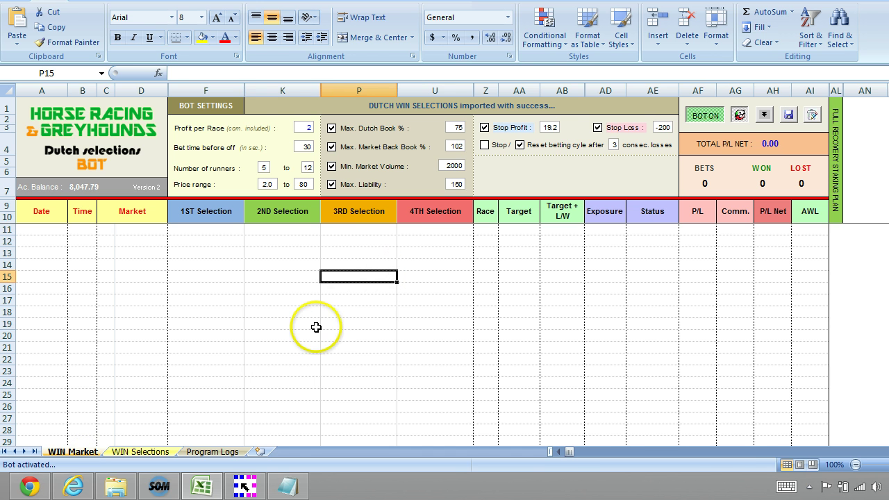
click(244, 486)
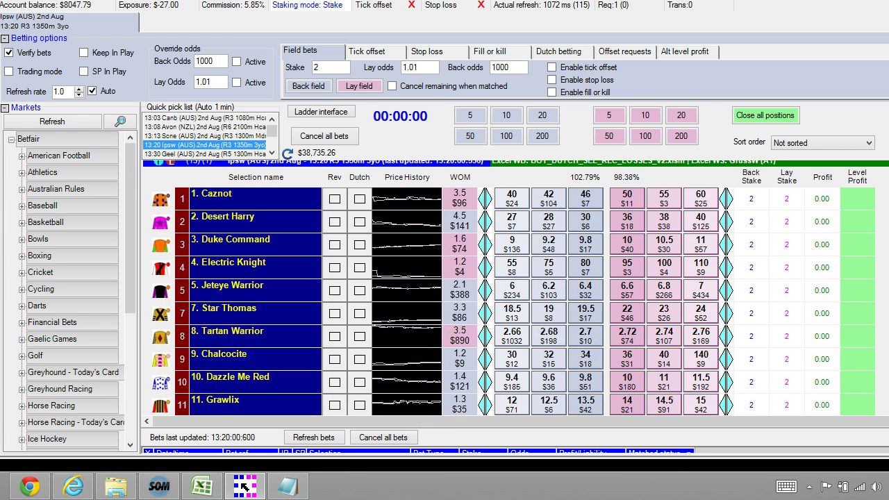
Return to the Excel sheet showing the Geel 13:30 loss and Canb 13:38 win, 3.54 net
scroll(514, 287, down, 1)
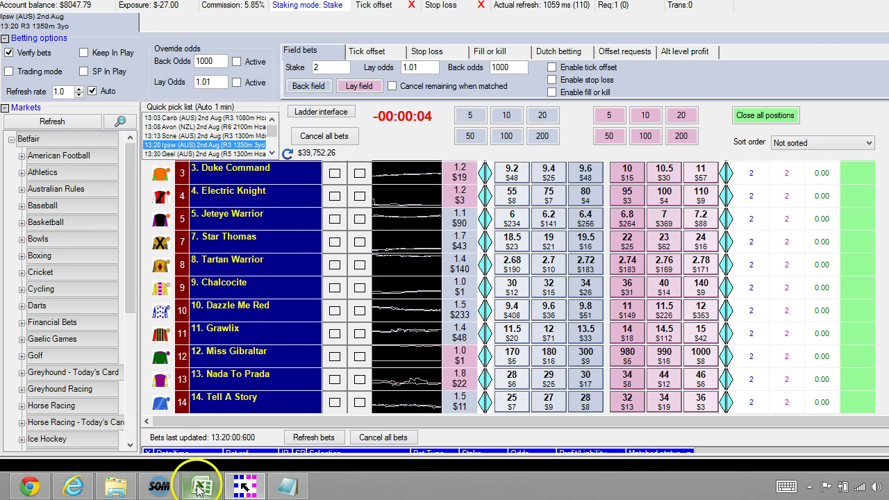
click(201, 486)
click(226, 361)
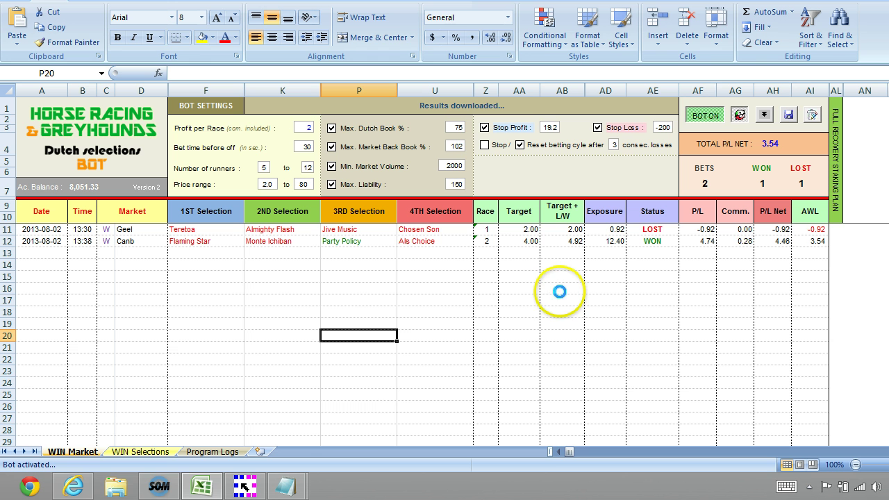
click(76, 486)
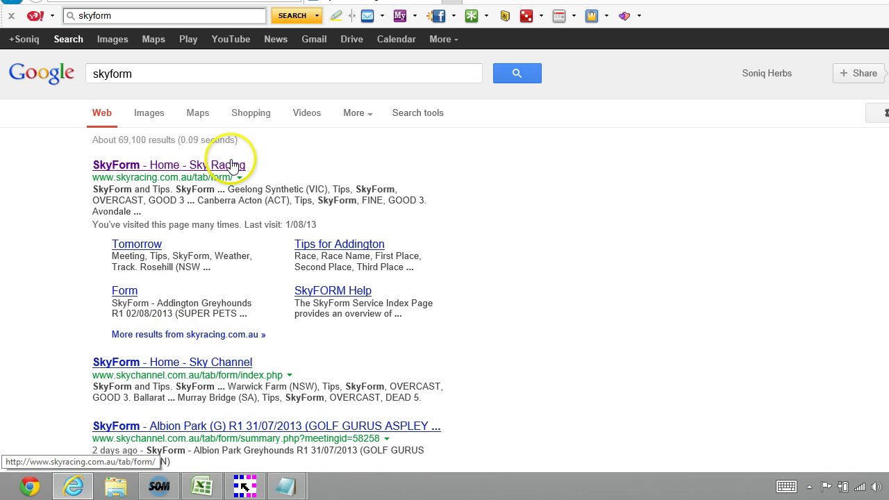
click(161, 165)
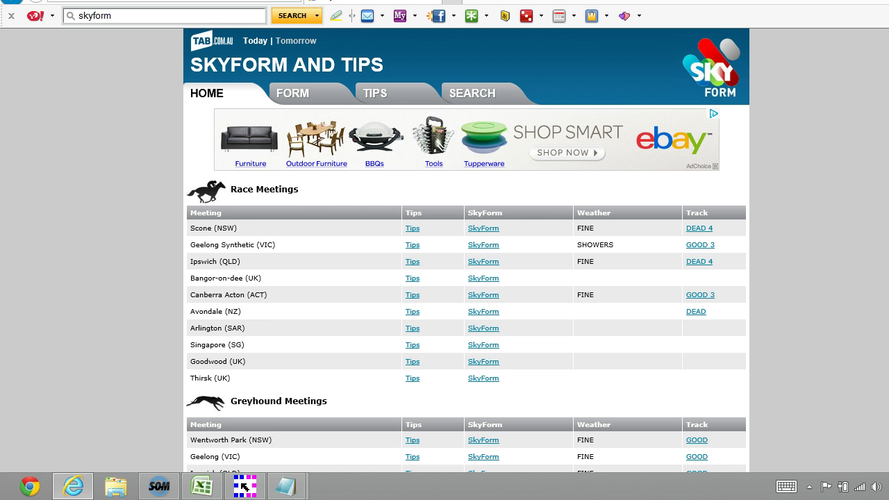
key(alt+Tab)
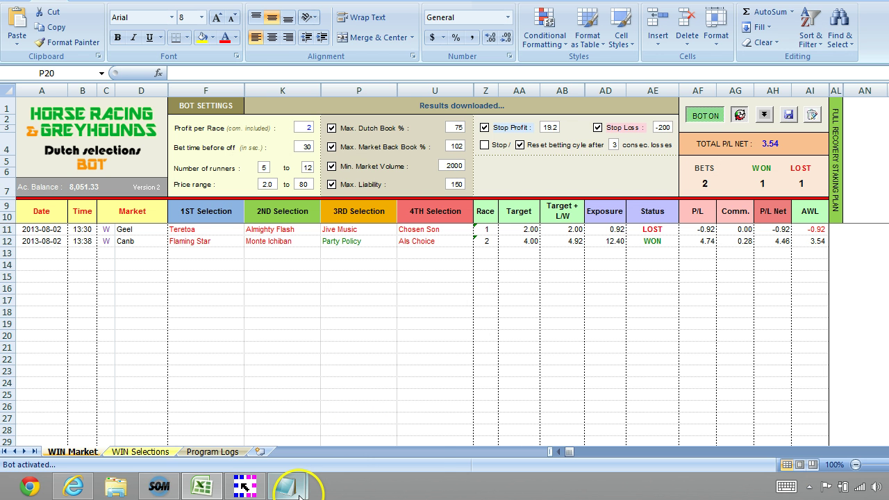
In sample.source, make the tip line read TERETOA, ALMIGHTY FLASH, JIVE MUSIC, CHOSEN SON
mouse_move(292, 487)
click(327, 442)
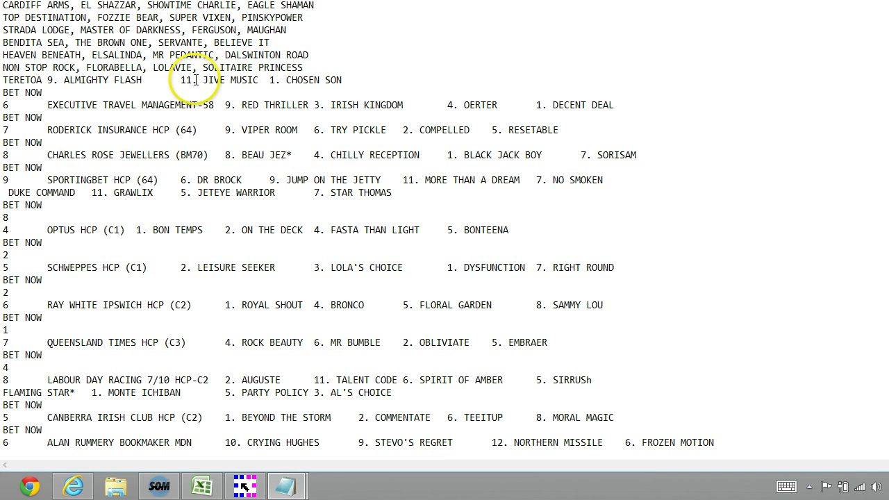
click(64, 67)
key(shift+End)
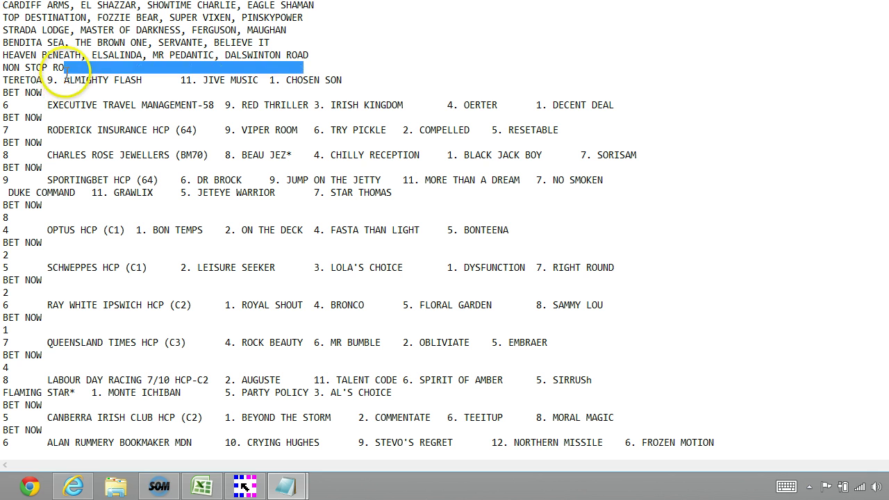
drag(64, 79, 43, 81)
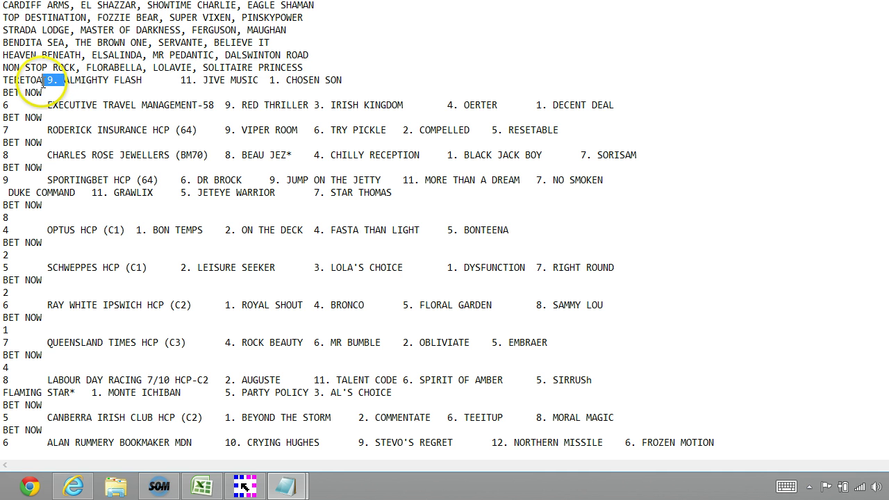
text(,)
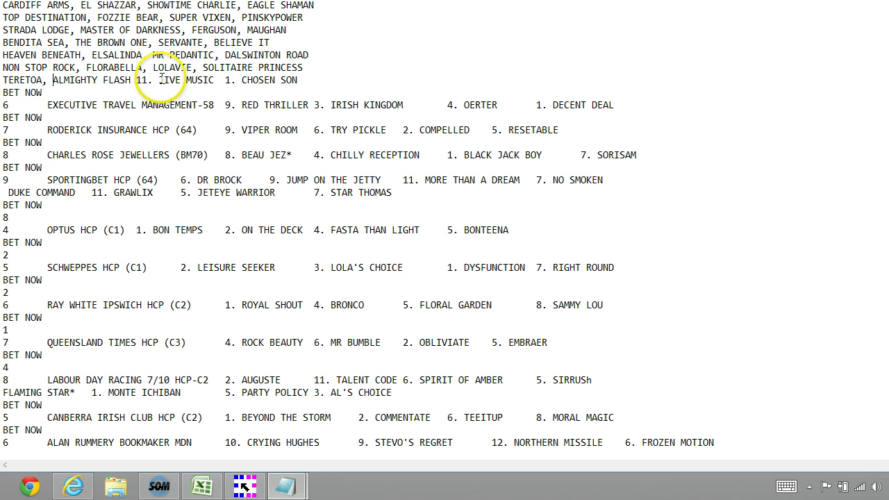
drag(158, 79, 132, 84)
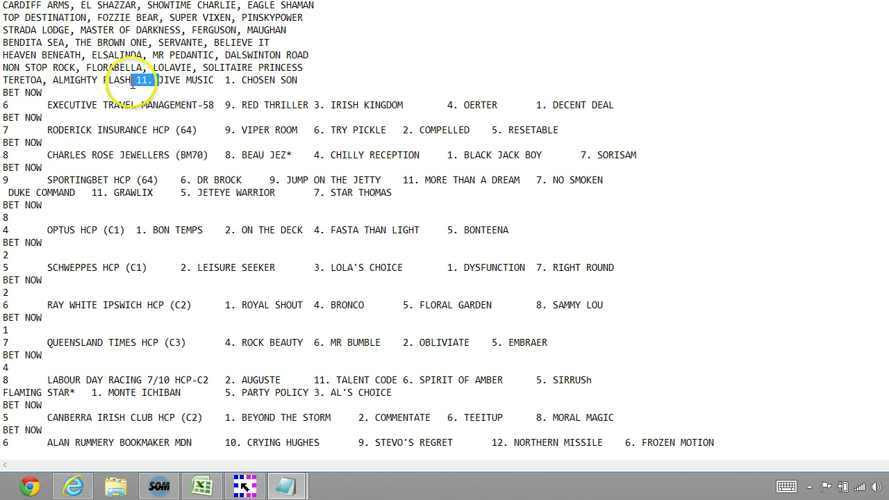
key(BackSpace)
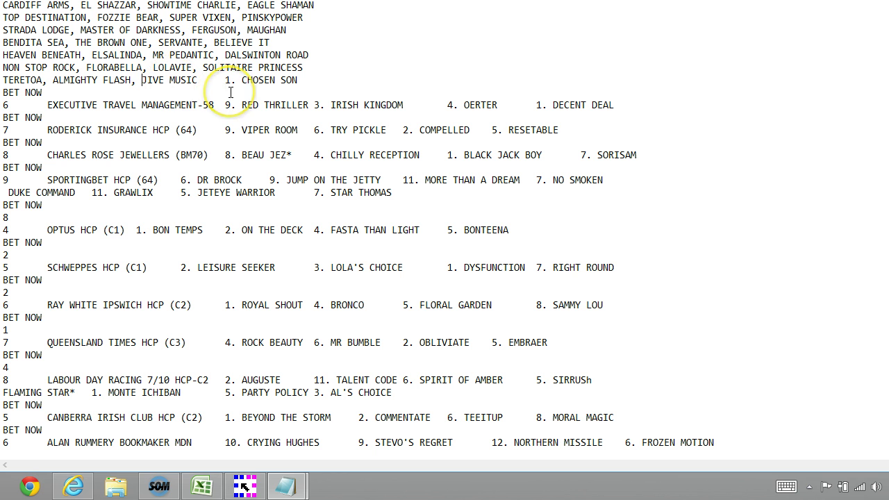
drag(241, 80, 200, 80)
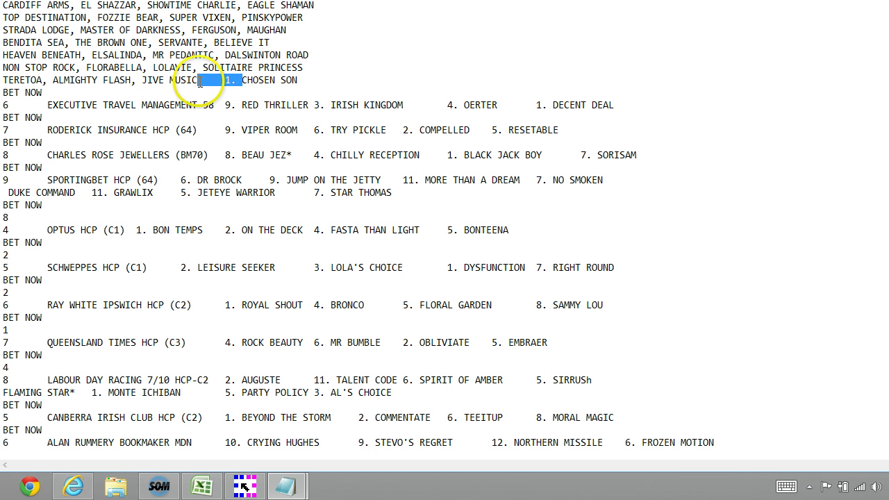
text(,)
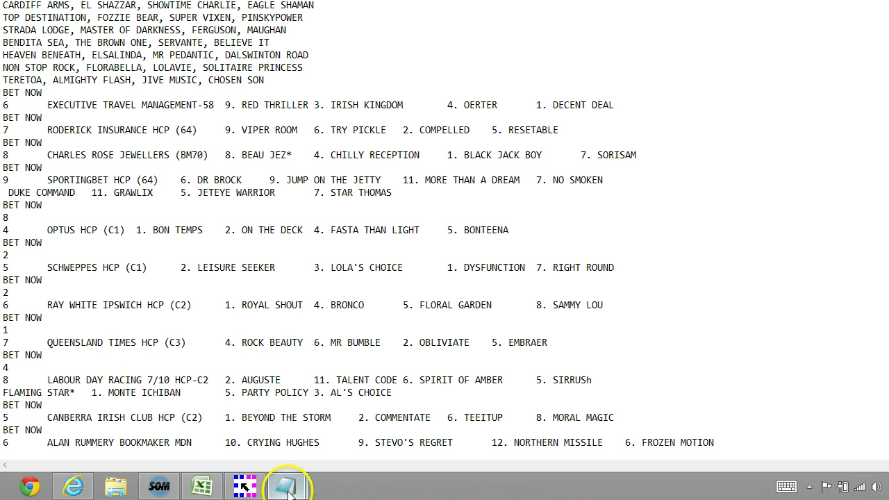
Bring up the aus aug 2 runner list in Notepad and maximise it
mouse_move(287, 488)
click(238, 388)
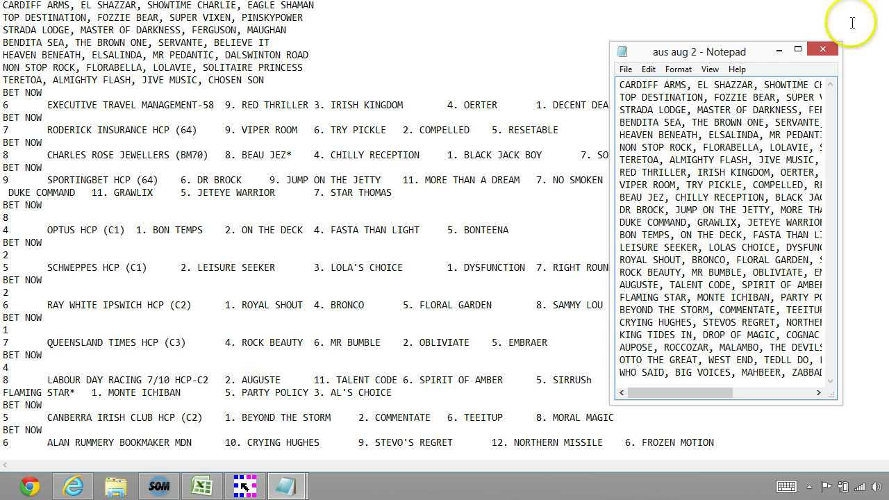
click(798, 50)
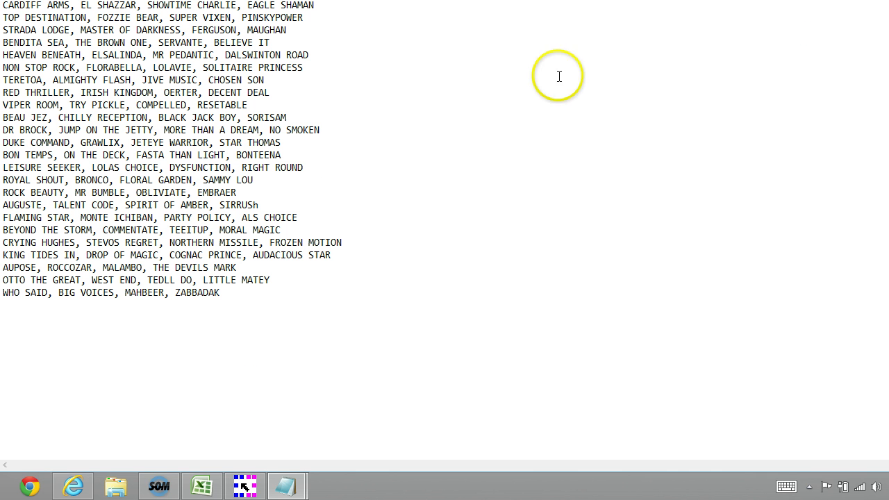